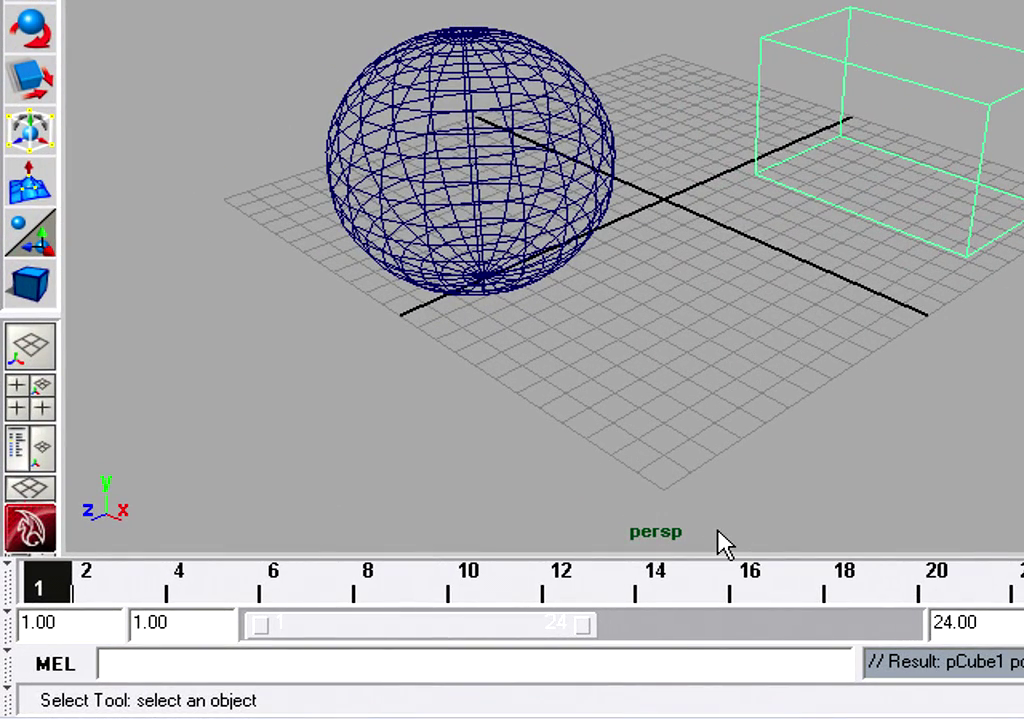
click(33, 410)
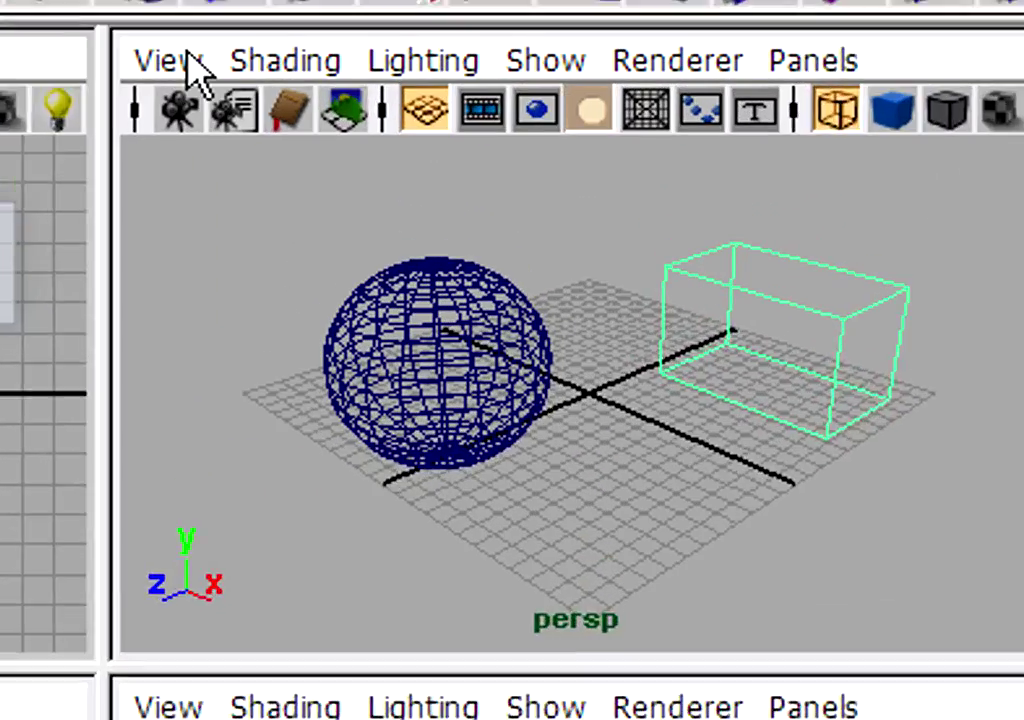
click(188, 60)
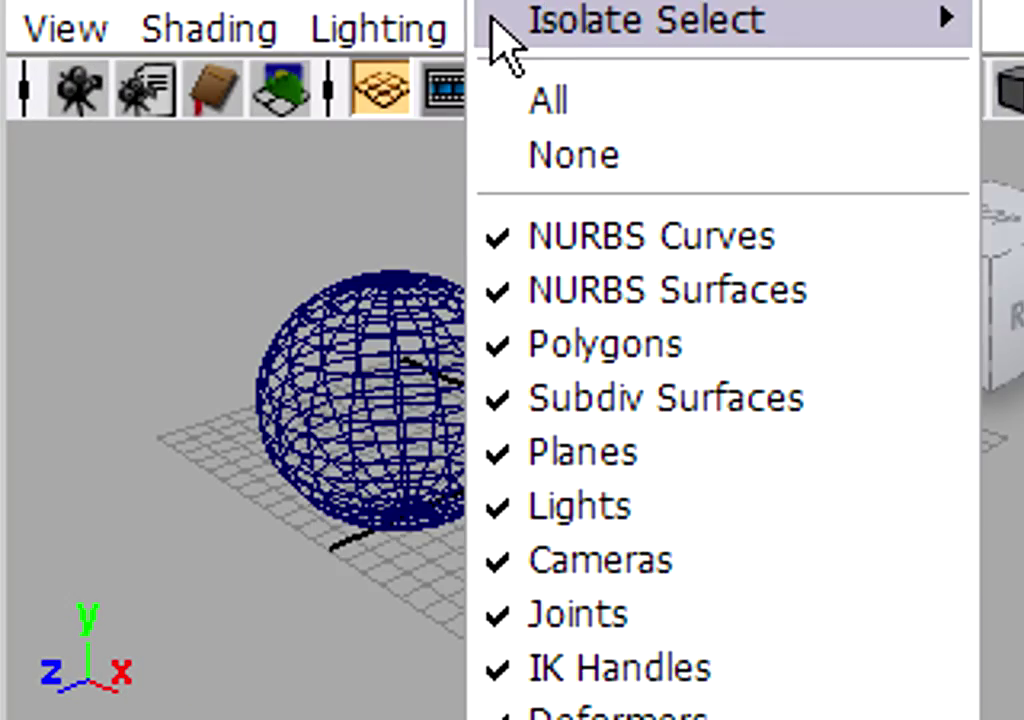
Set the perspective view to Smooth Shade All after briefly toggling back to Wireframe
click(139, 269)
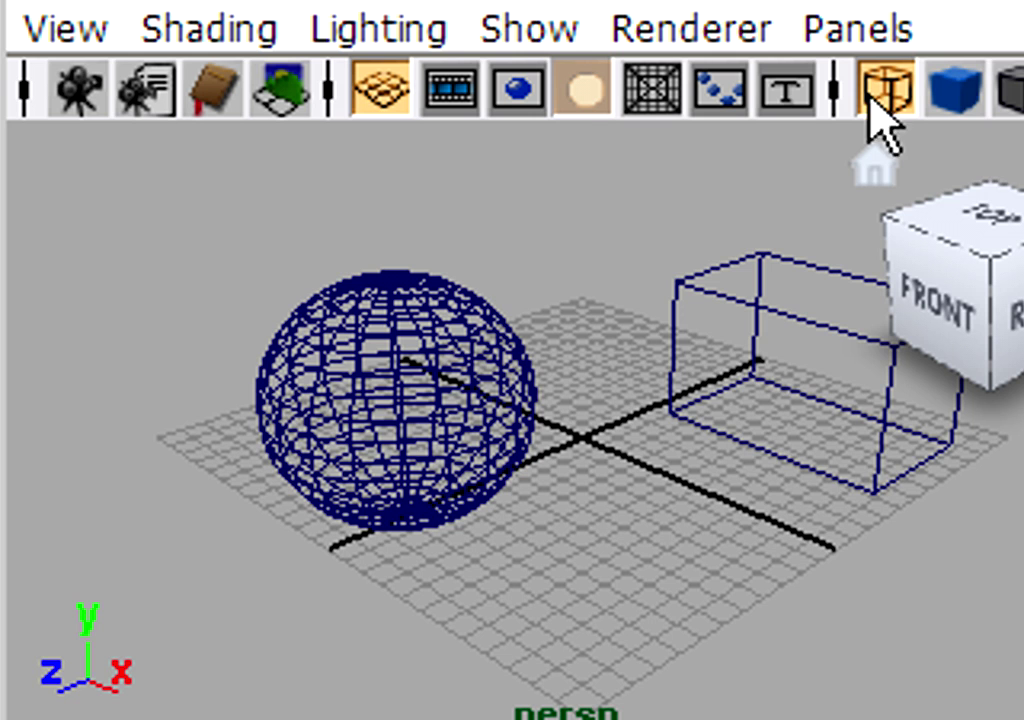
click(958, 93)
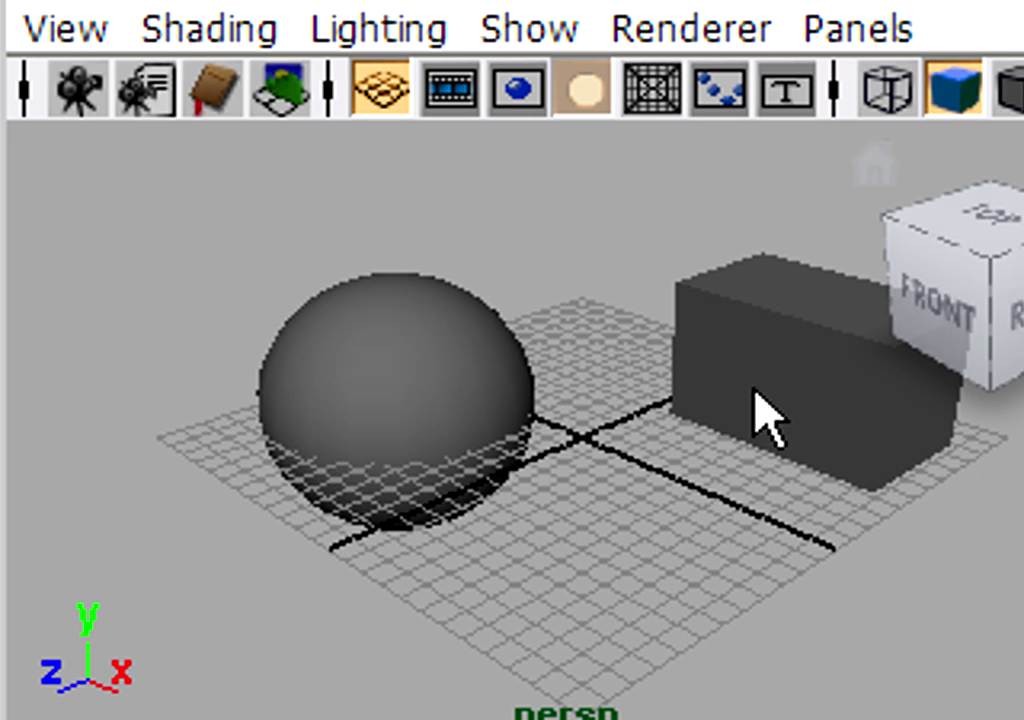
click(887, 92)
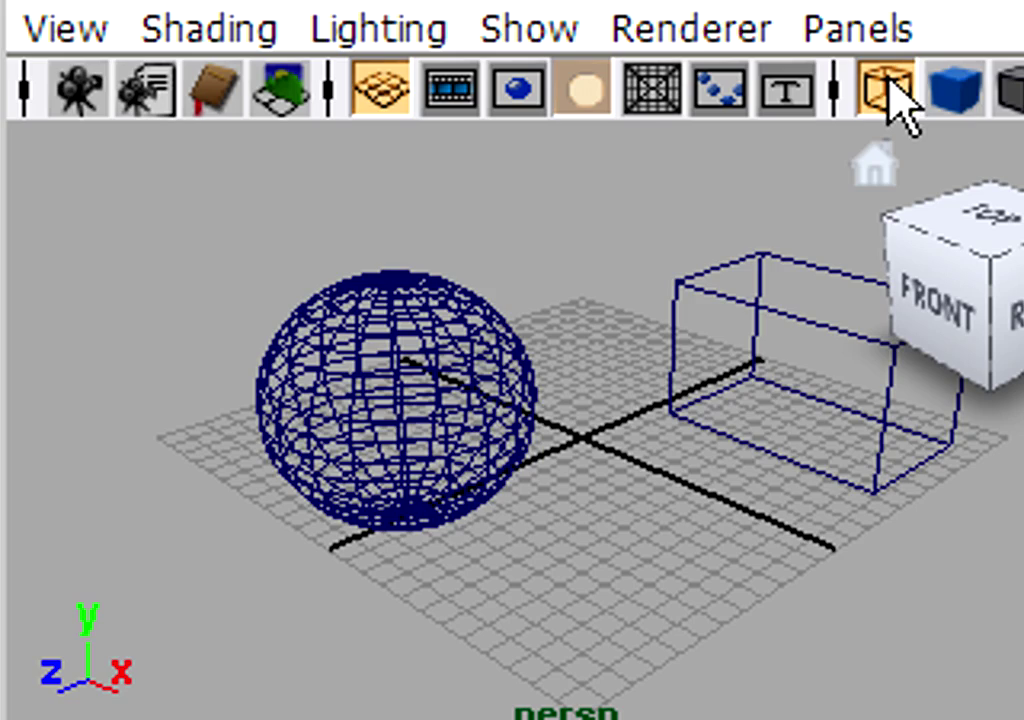
click(948, 92)
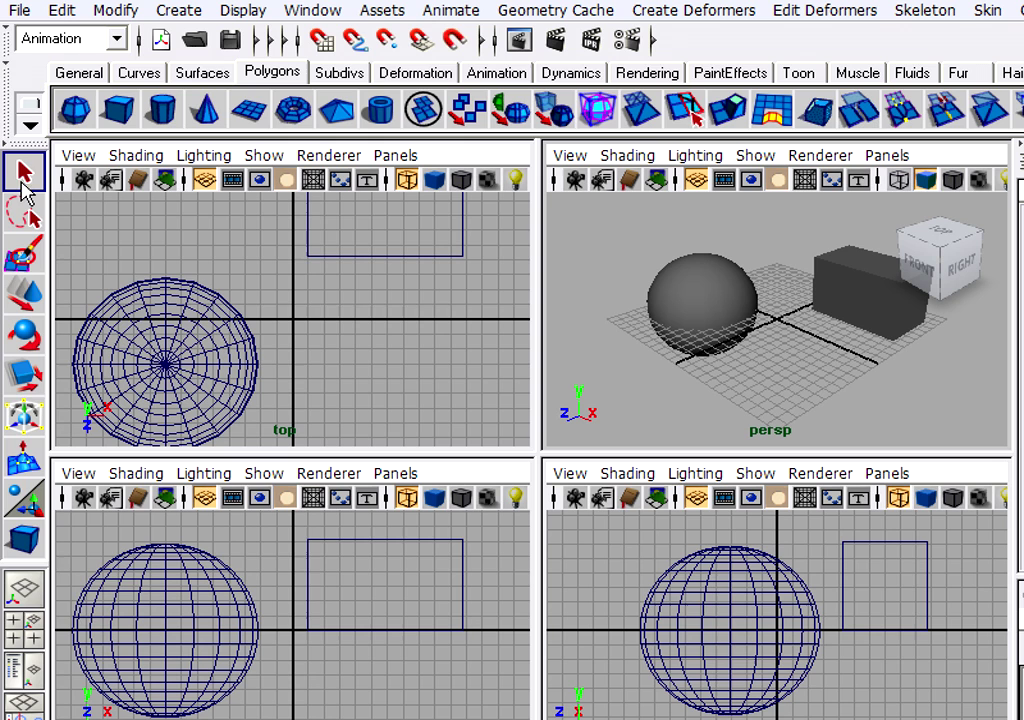
click(21, 181)
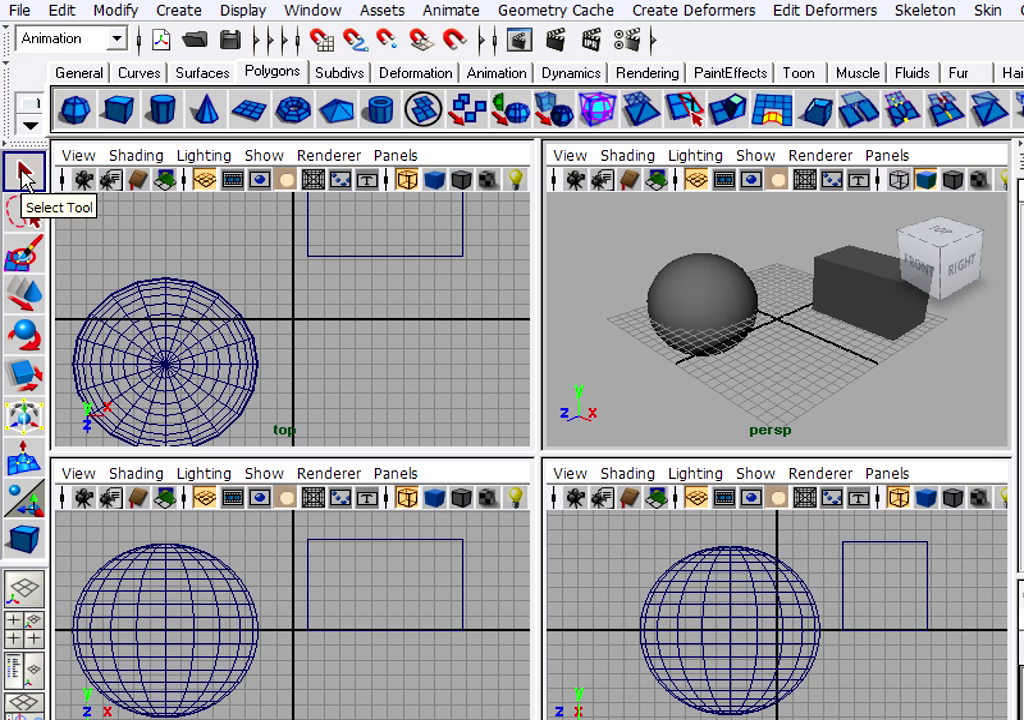
click(160, 288)
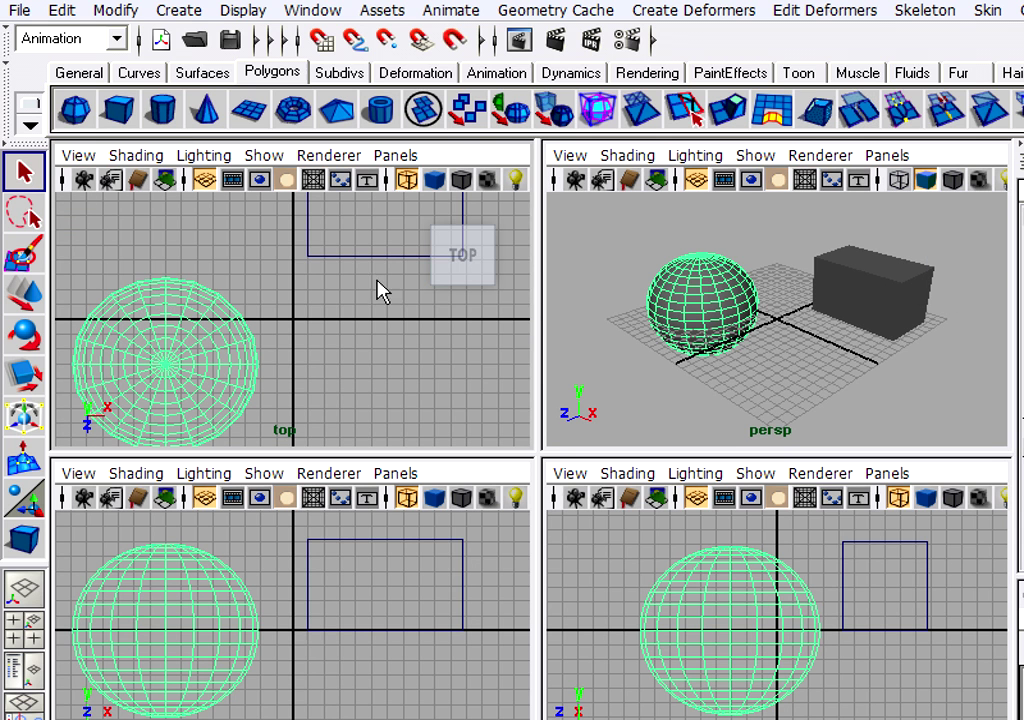
click(891, 293)
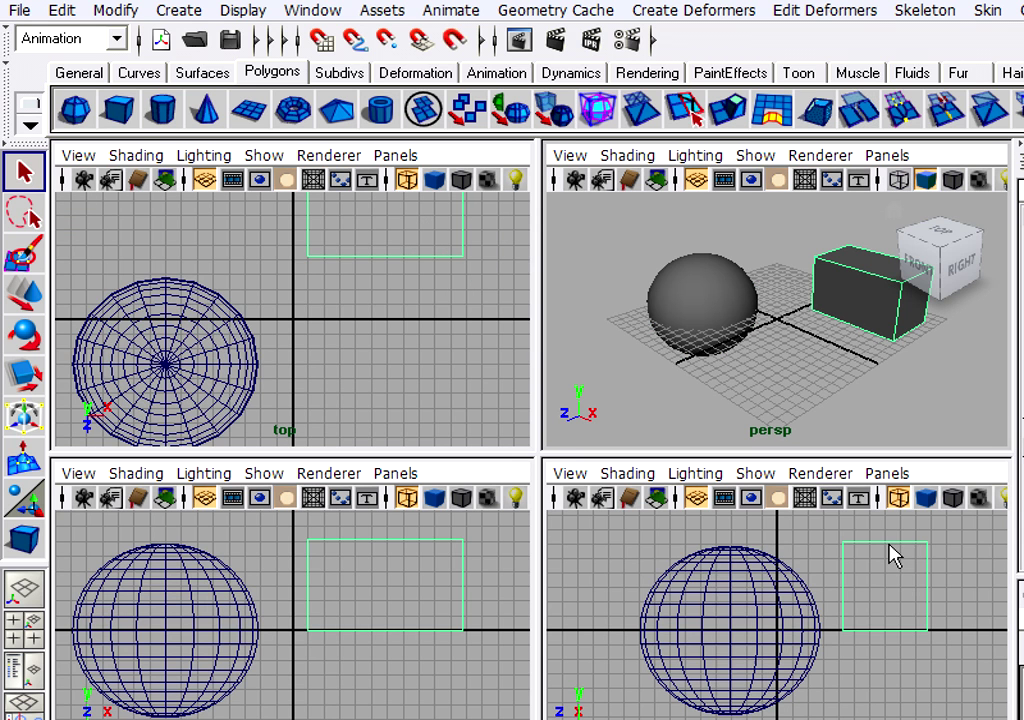
click(724, 614)
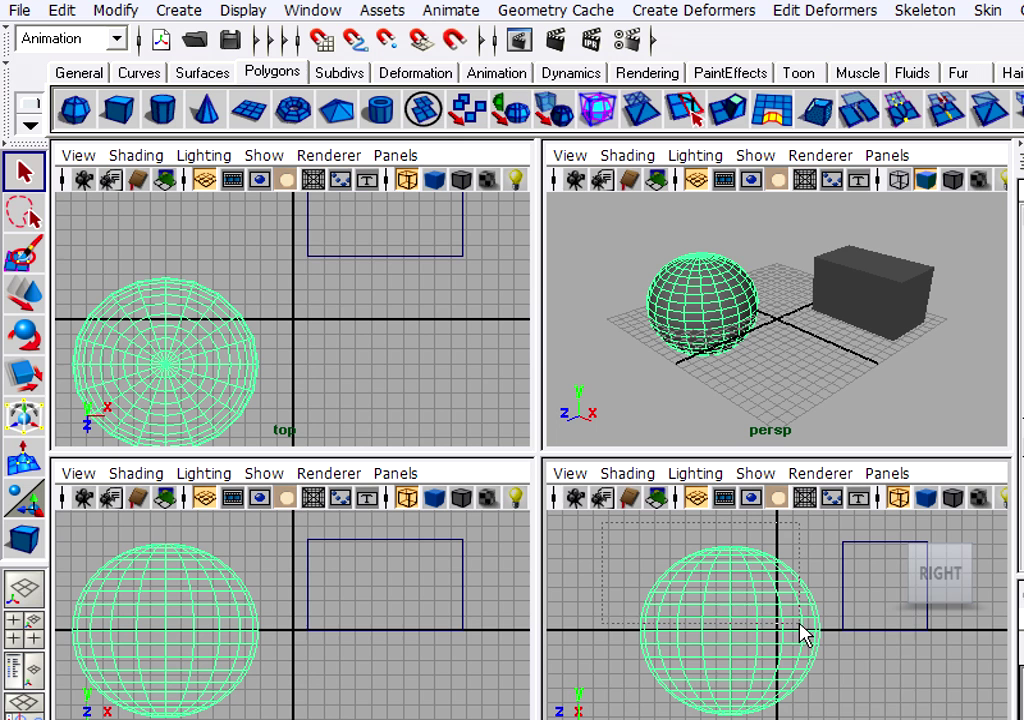
drag(803, 632, 946, 719)
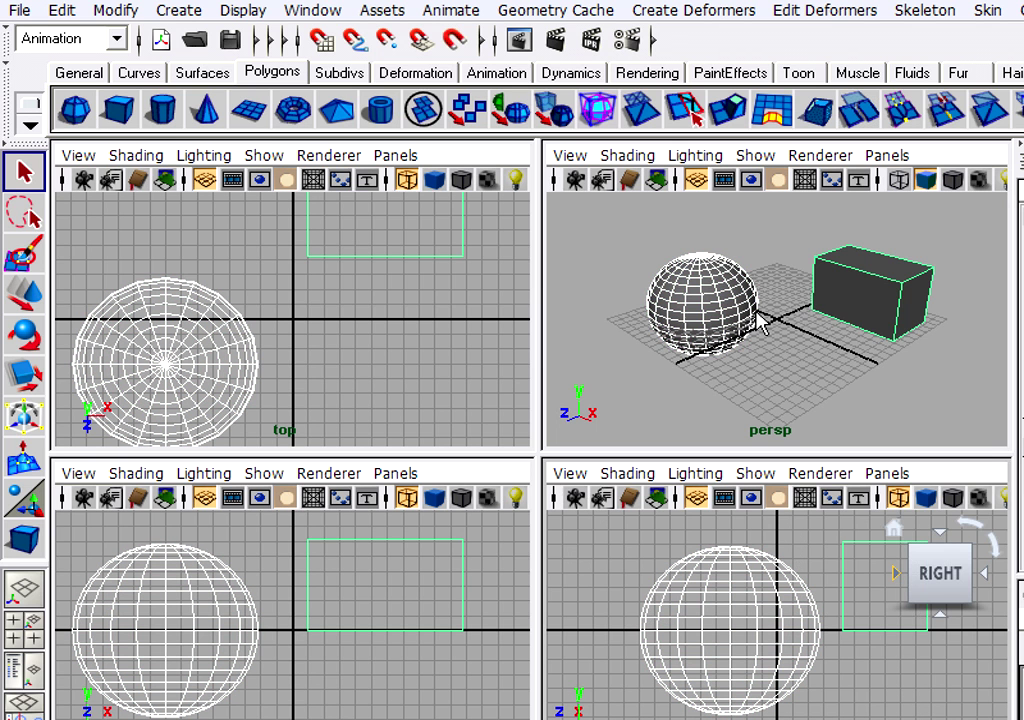
click(648, 258)
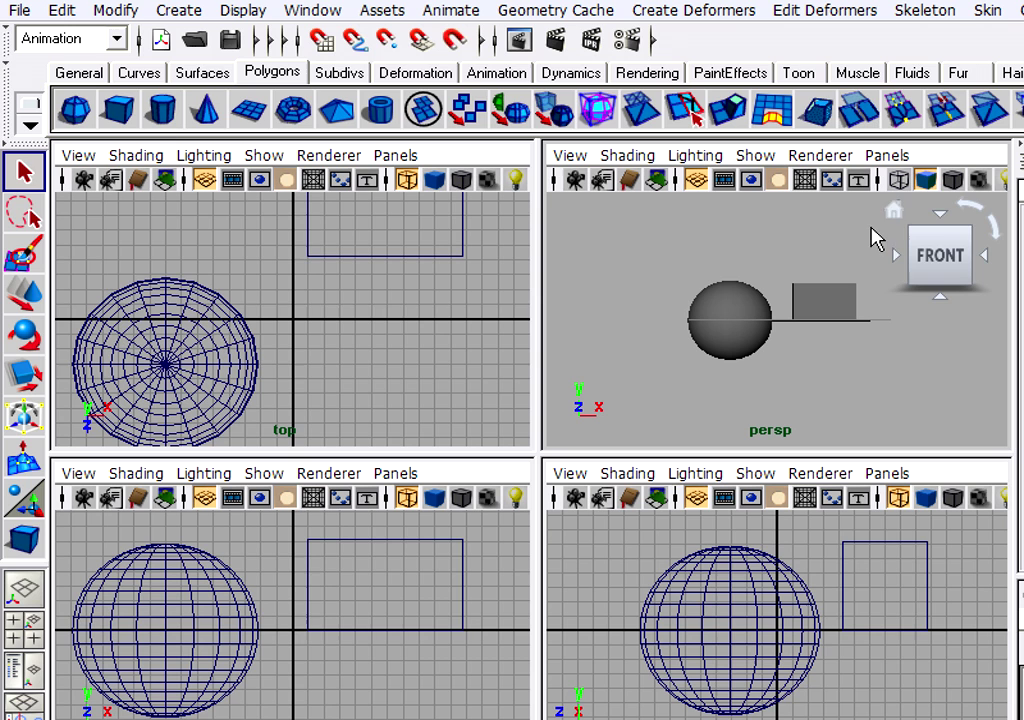
mouse_move(940, 255)
click(892, 213)
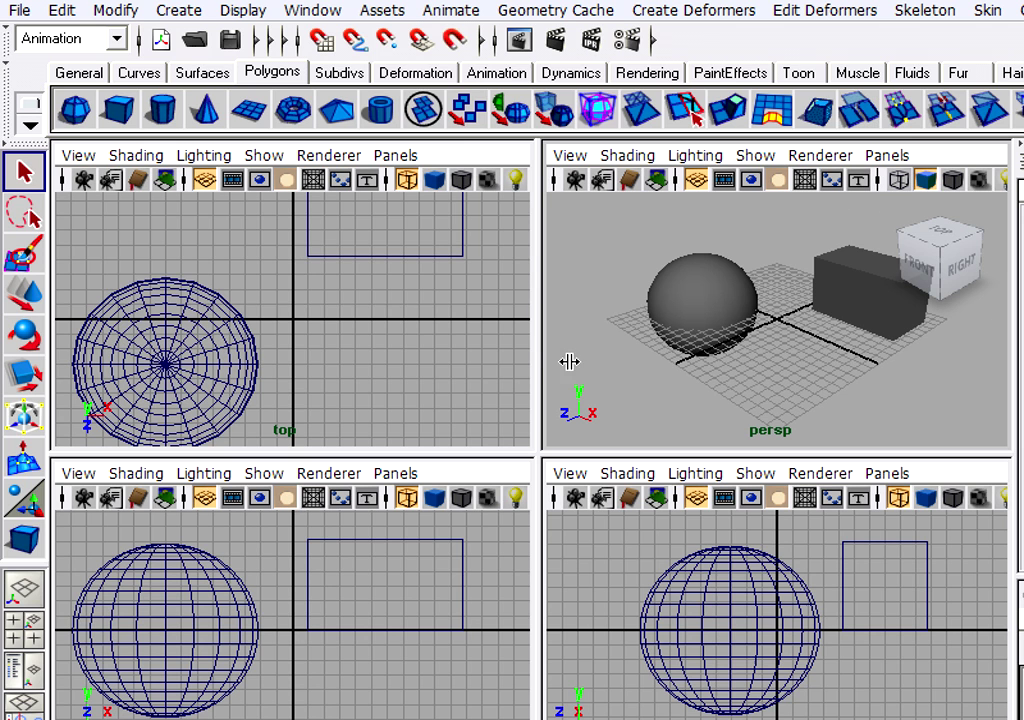
drag(612, 222, 928, 414)
drag(622, 392, 945, 238)
click(945, 235)
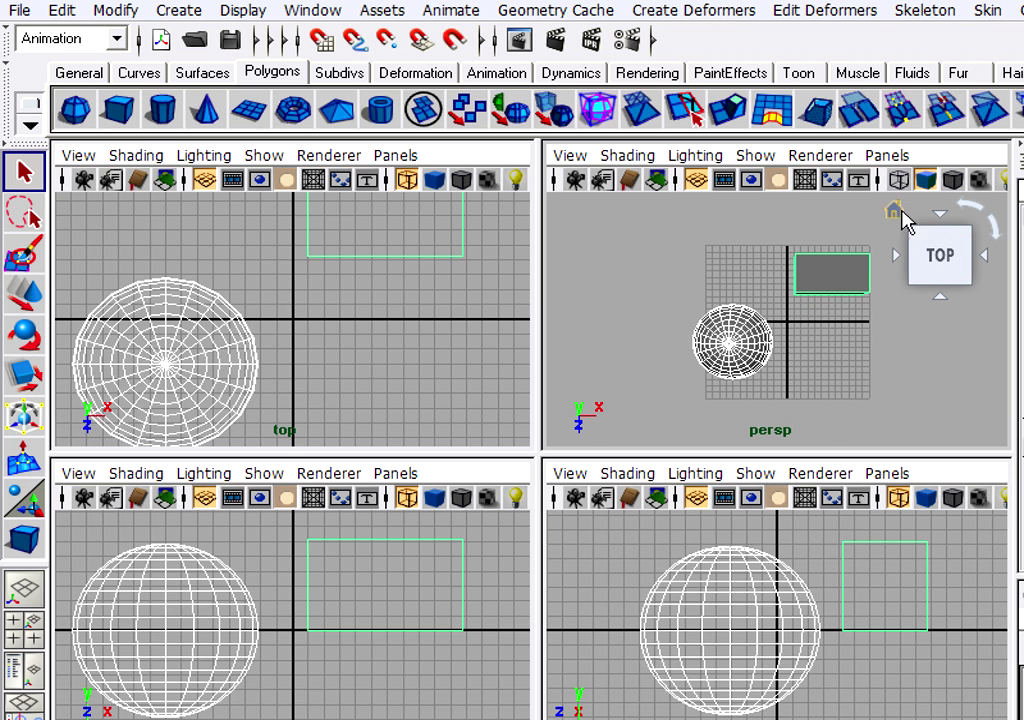
click(891, 212)
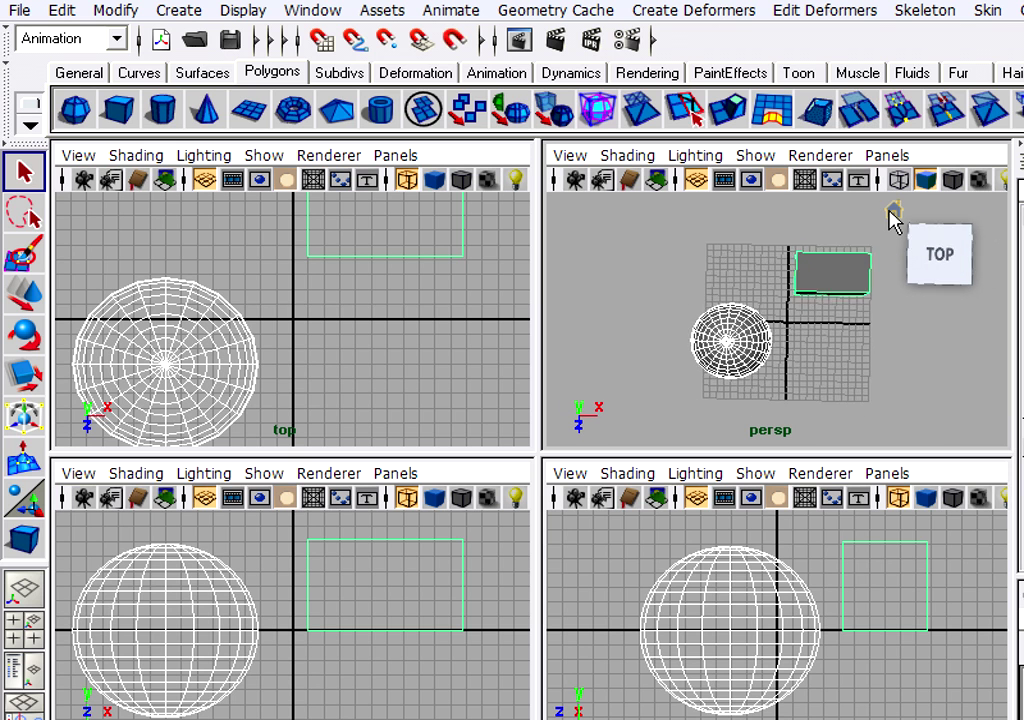
click(641, 243)
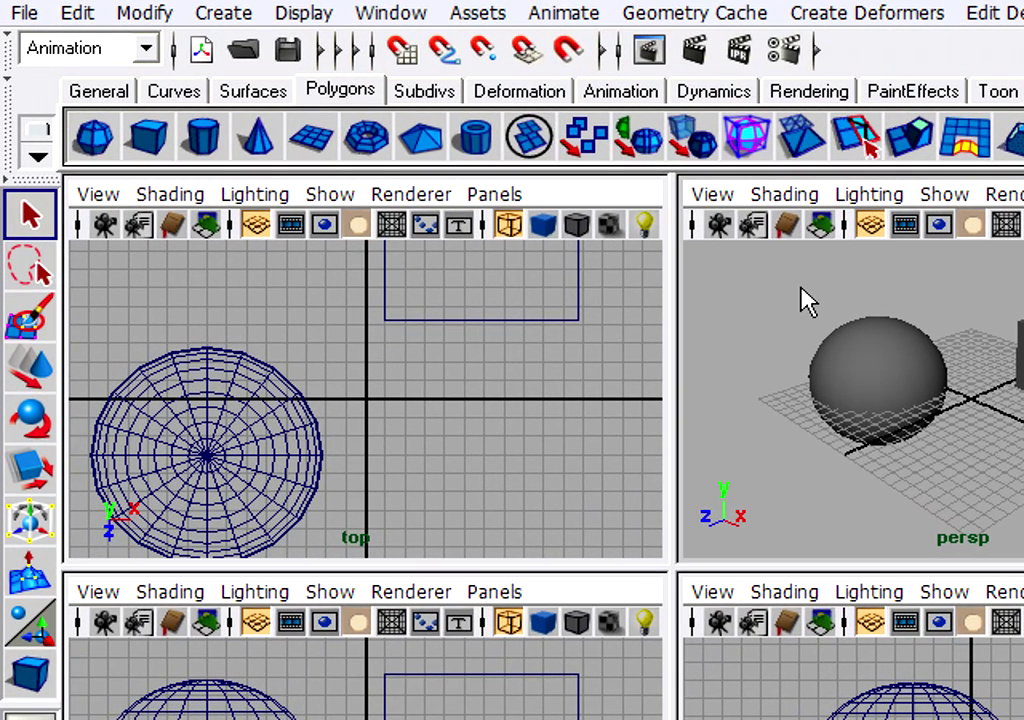
In Preferences' ViewCube category, uncheck Show the ViewCube
click(385, 20)
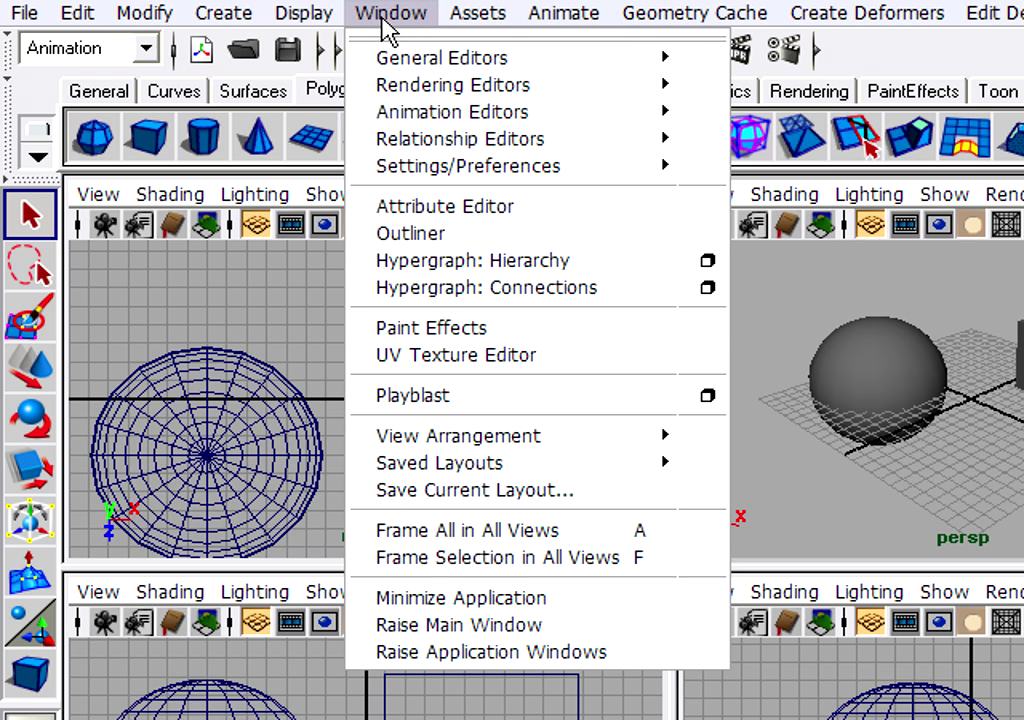
mouse_move(468, 166)
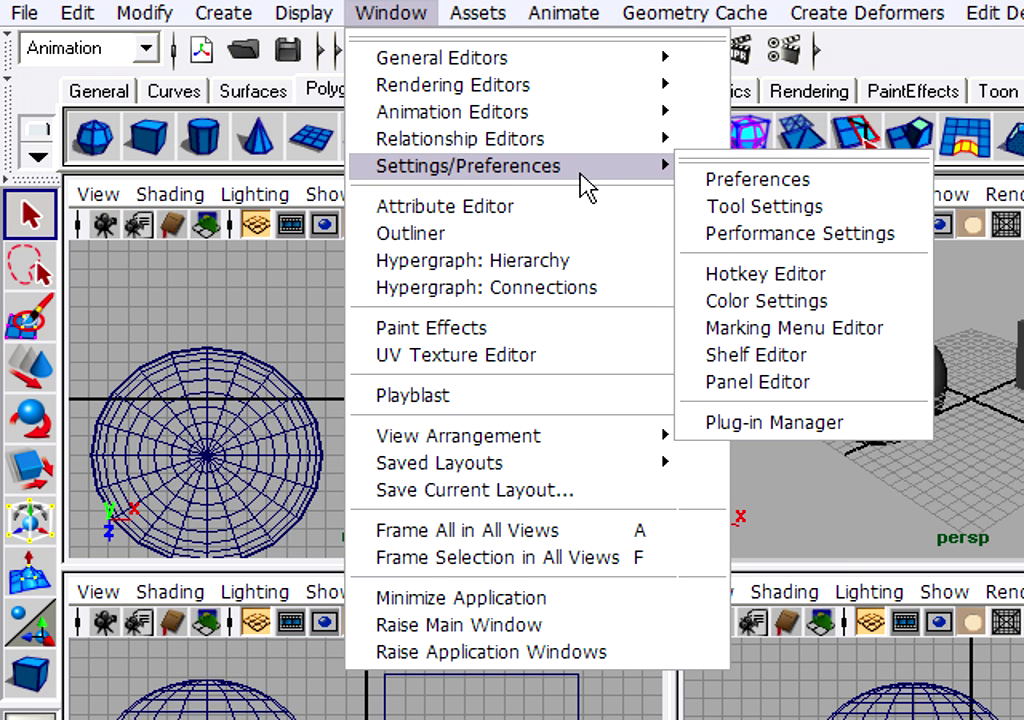
click(850, 183)
mouse_move(905, 310)
mouse_down()
mouse_move(630, 112)
mouse_move(288, 42)
mouse_up()
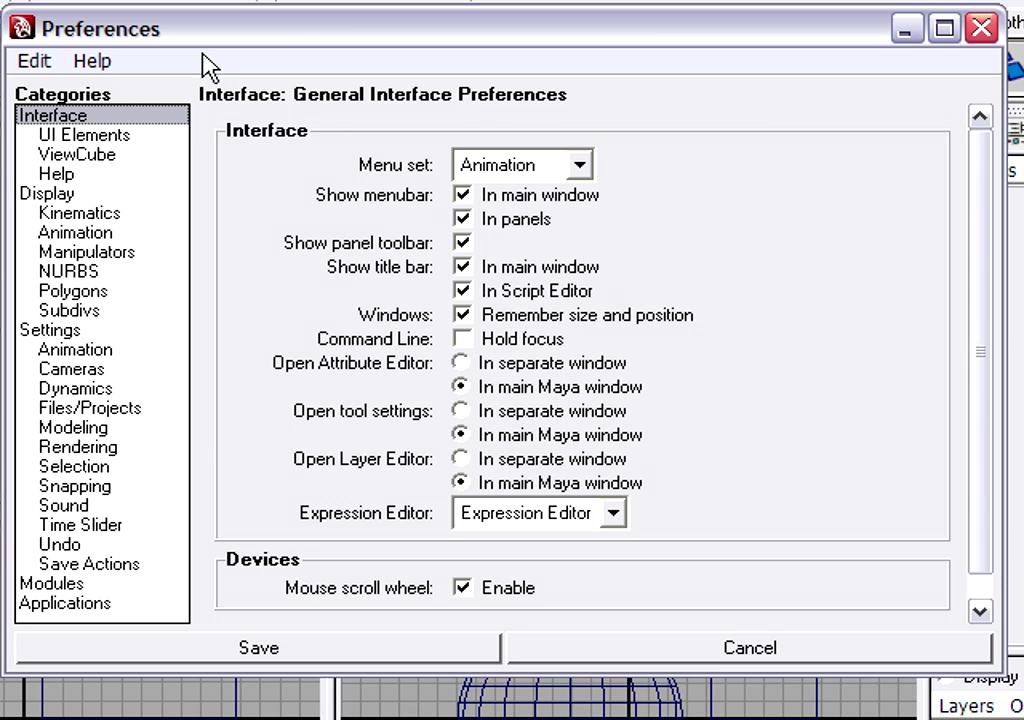
click(86, 162)
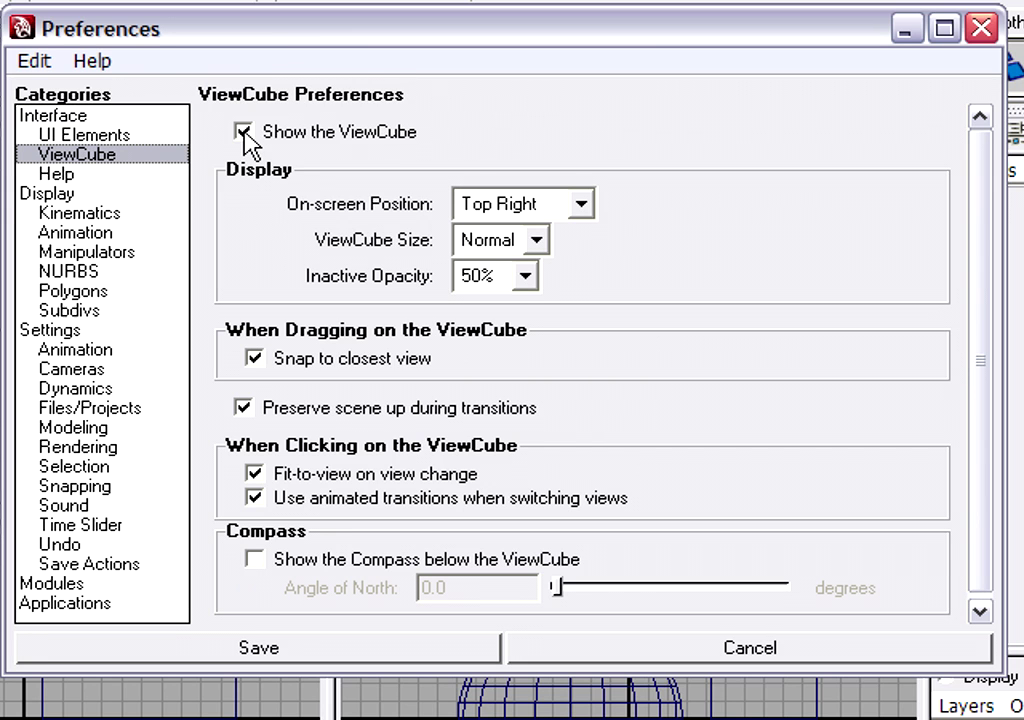
click(245, 134)
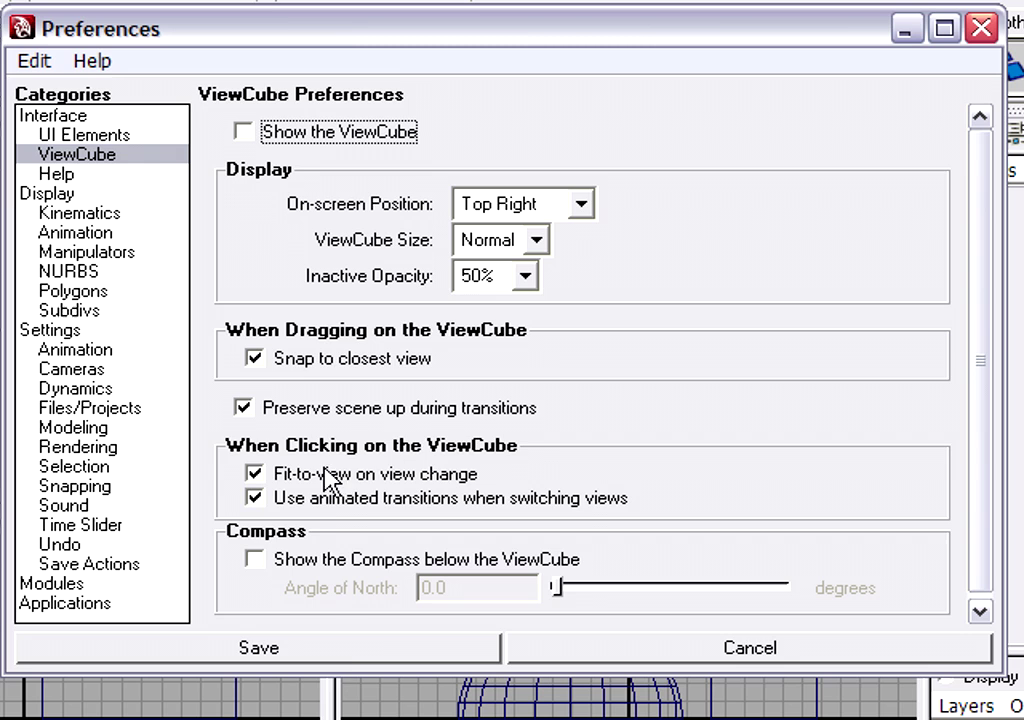
Save and close Preferences, then pick between the sphere and box, ending with the box selected
click(348, 655)
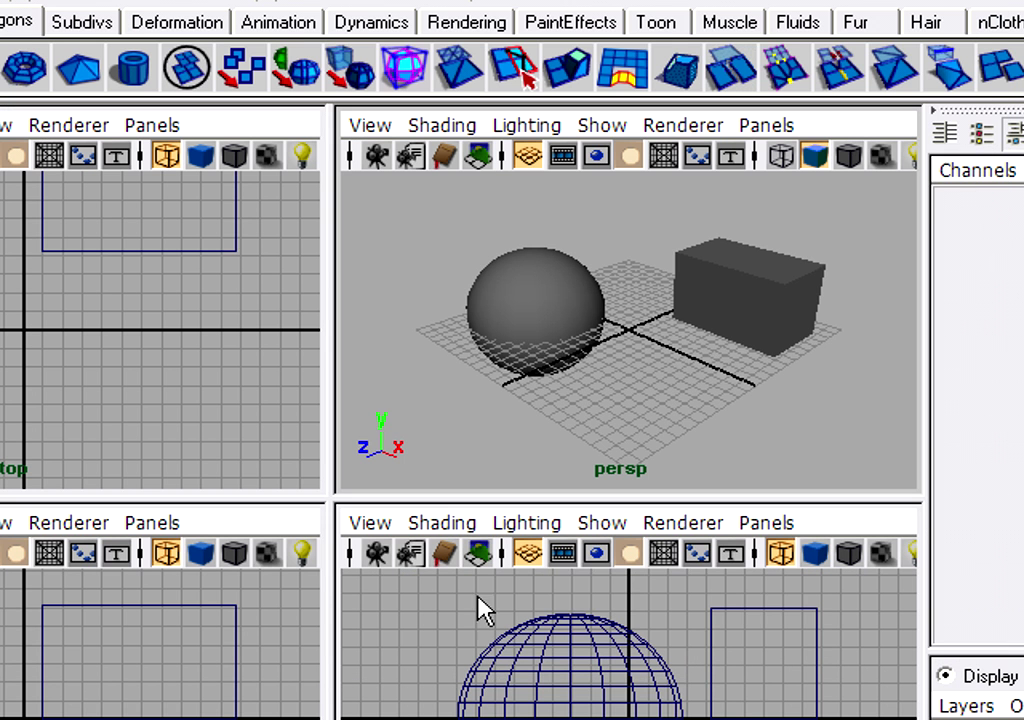
click(768, 293)
click(507, 293)
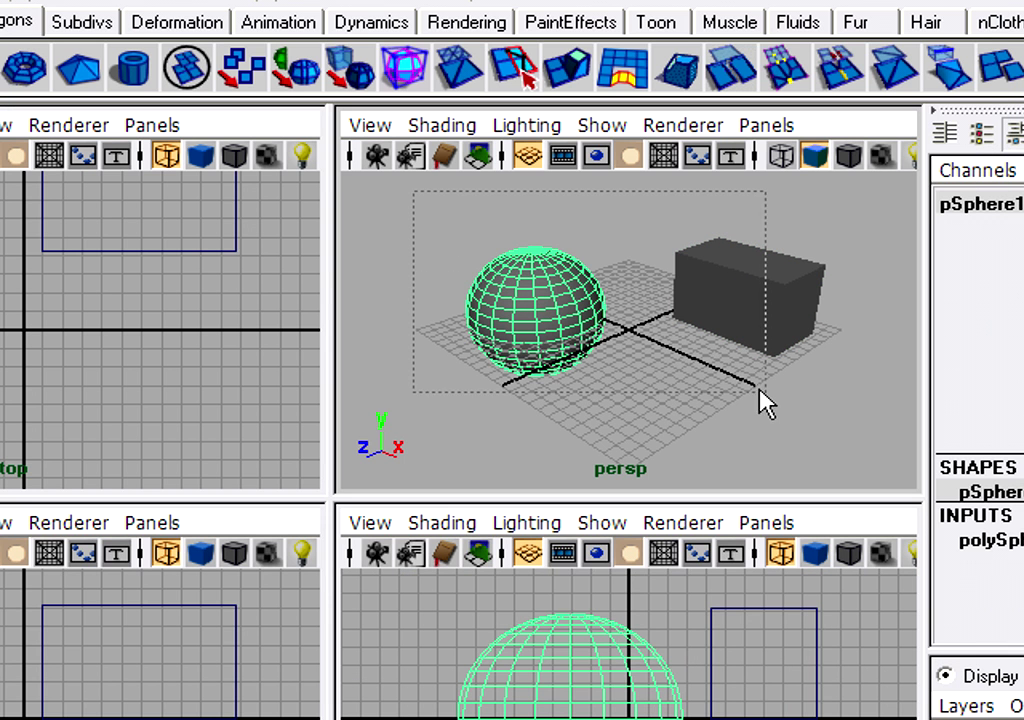
shift+drag(764, 402, 838, 446)
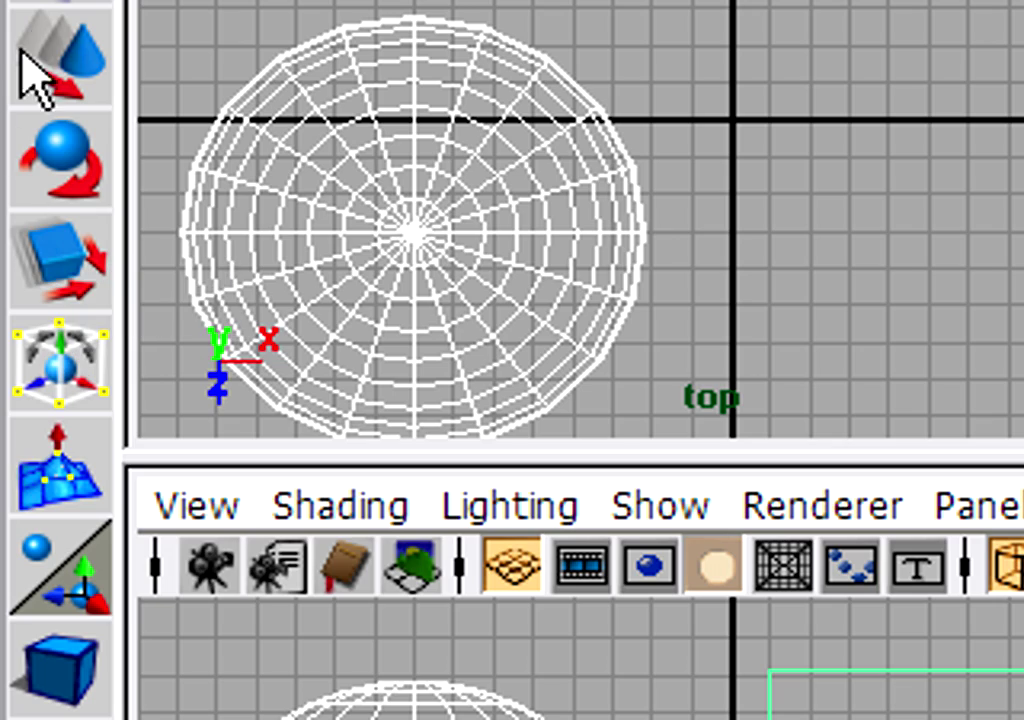
Reposition the sphere along X, Z and Y, then move the box to 5.068, 3.073, -7.038
click(60, 44)
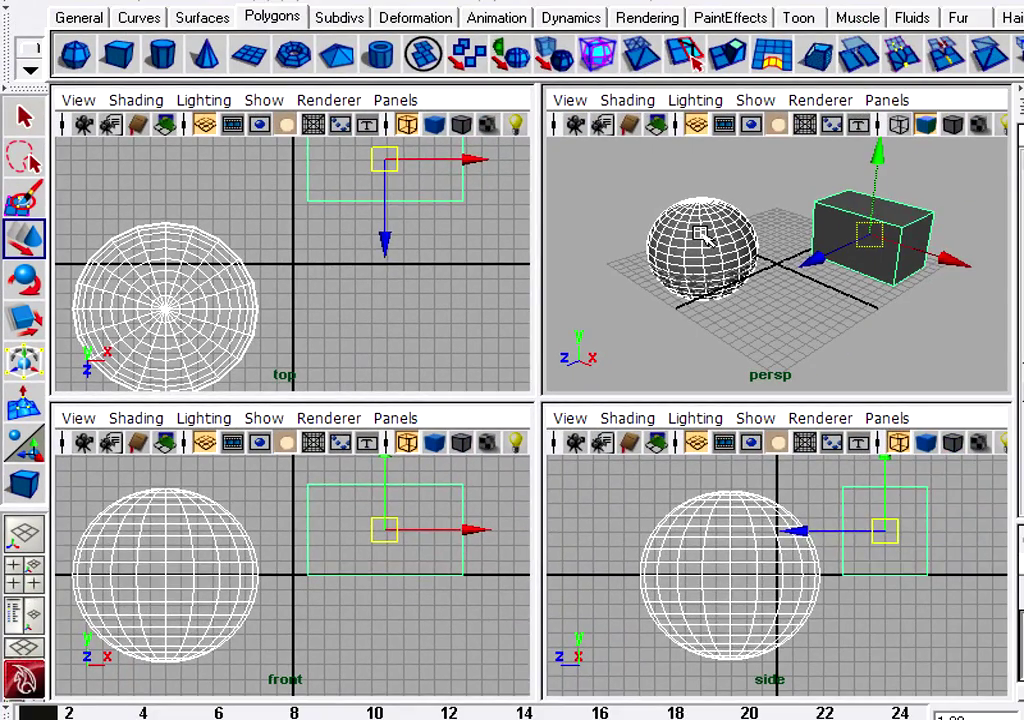
click(700, 235)
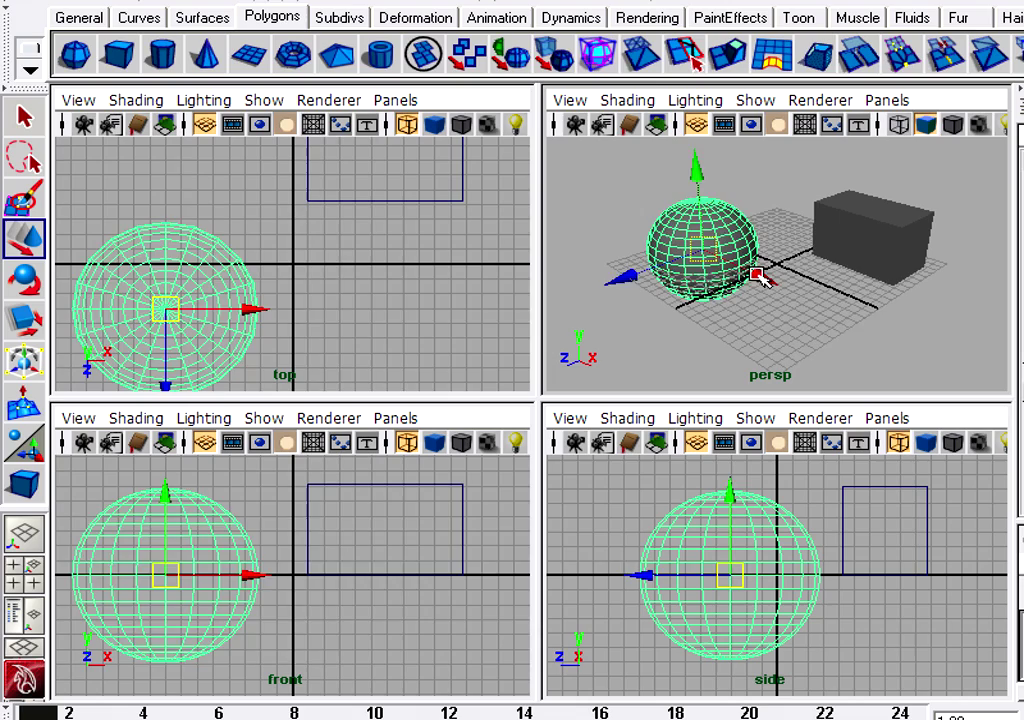
drag(758, 273, 778, 287)
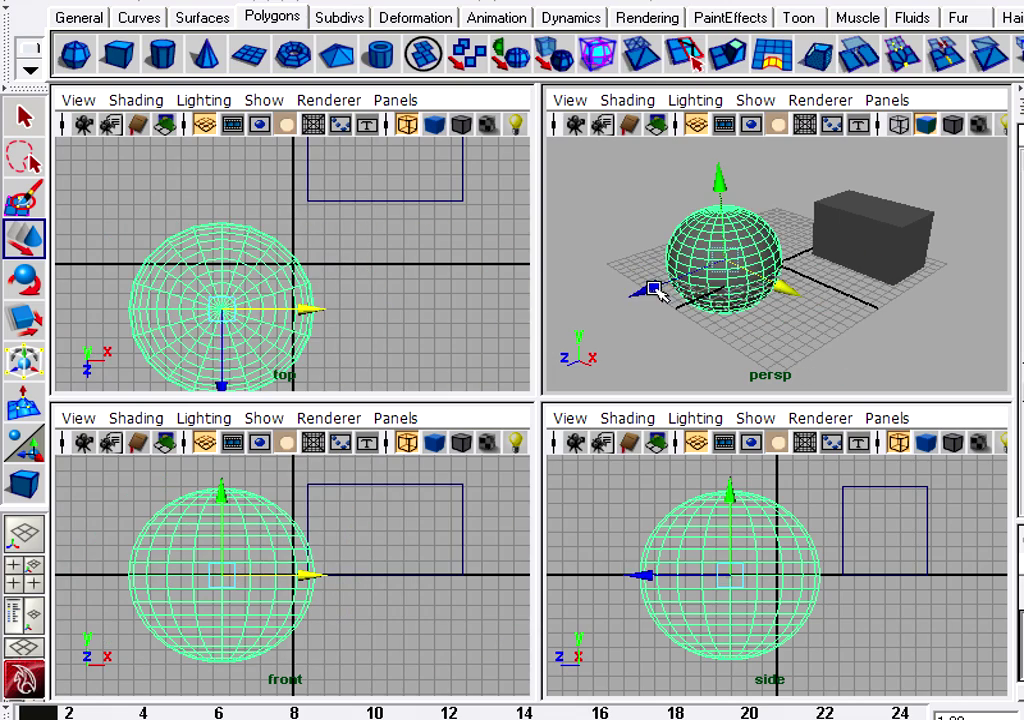
drag(650, 291, 668, 280)
mouse_move(813, 287)
mouse_down()
mouse_move(864, 308)
mouse_move(711, 270)
mouse_move(806, 302)
mouse_move(795, 313)
mouse_move(811, 279)
mouse_move(1000, 365)
mouse_move(823, 292)
mouse_up()
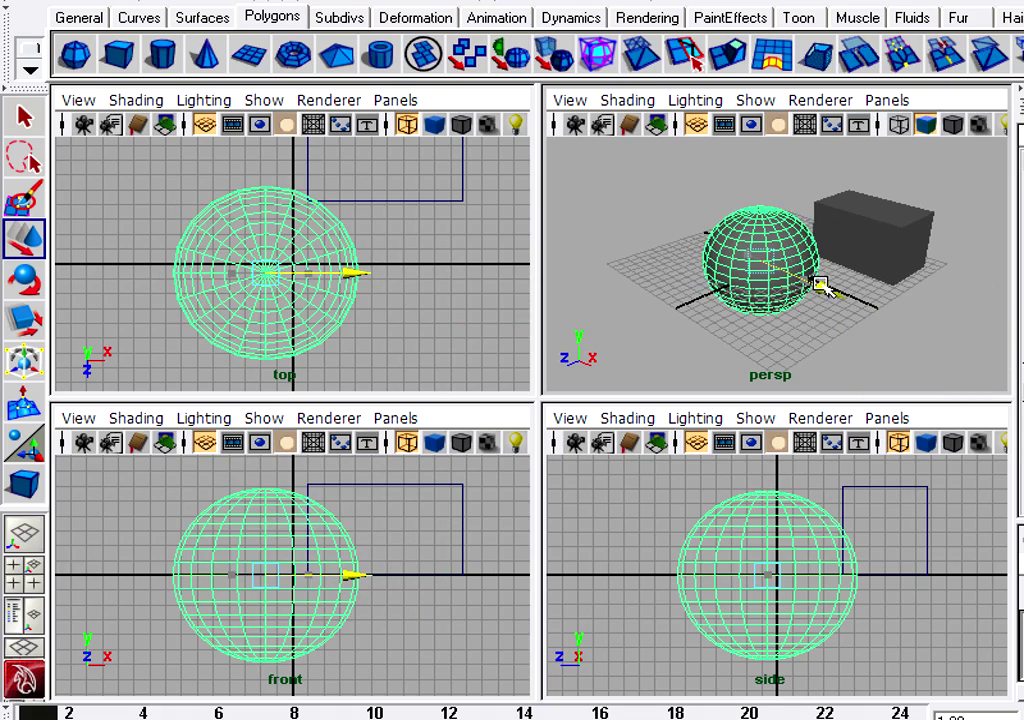
drag(742, 183, 765, 65)
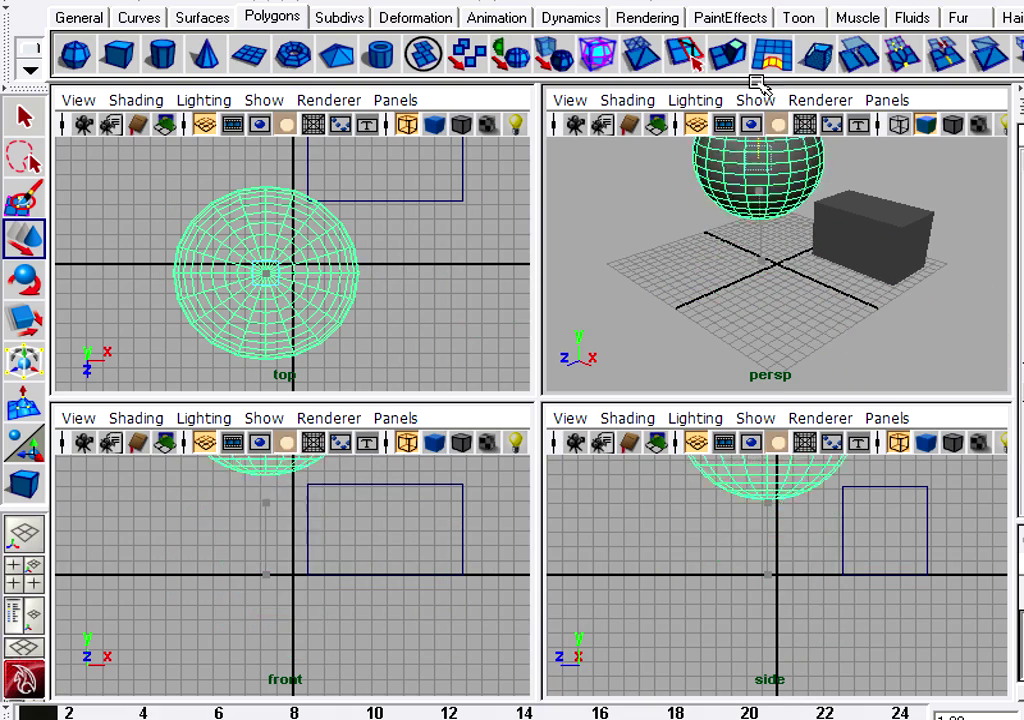
mouse_move(766, 151)
mouse_down()
mouse_move(754, 222)
mouse_move(750, 110)
mouse_move(770, 120)
mouse_move(766, 187)
mouse_move(766, 153)
mouse_up()
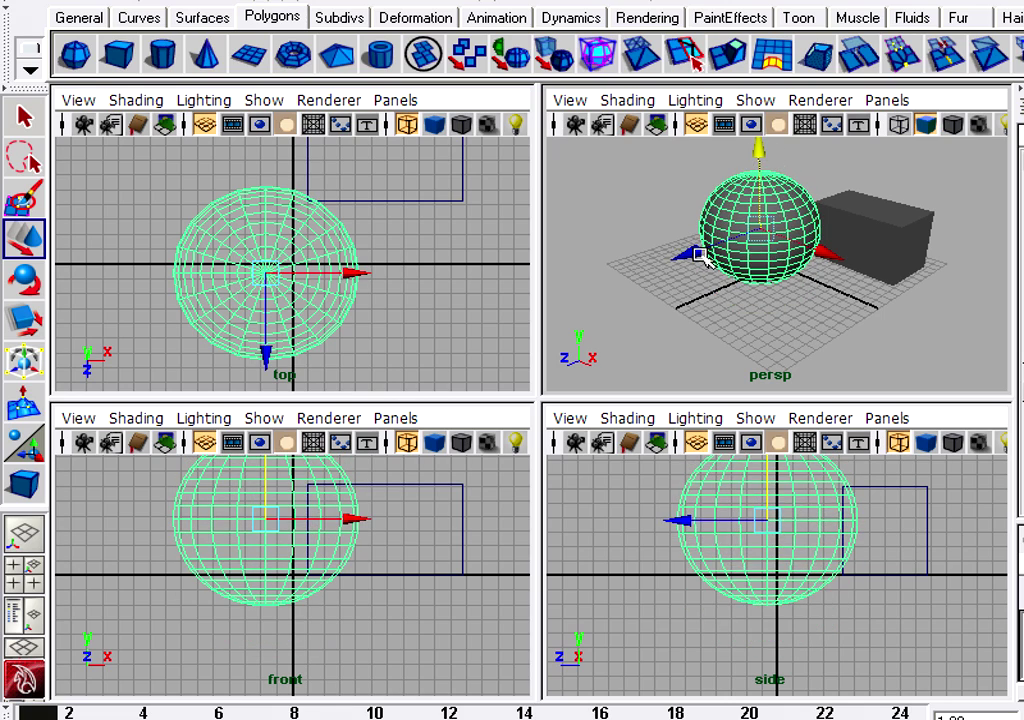
mouse_move(738, 207)
mouse_down()
mouse_move(625, 280)
mouse_move(690, 240)
mouse_up()
click(885, 222)
mouse_move(930, 250)
mouse_down()
mouse_move(885, 237)
mouse_move(971, 242)
mouse_up()
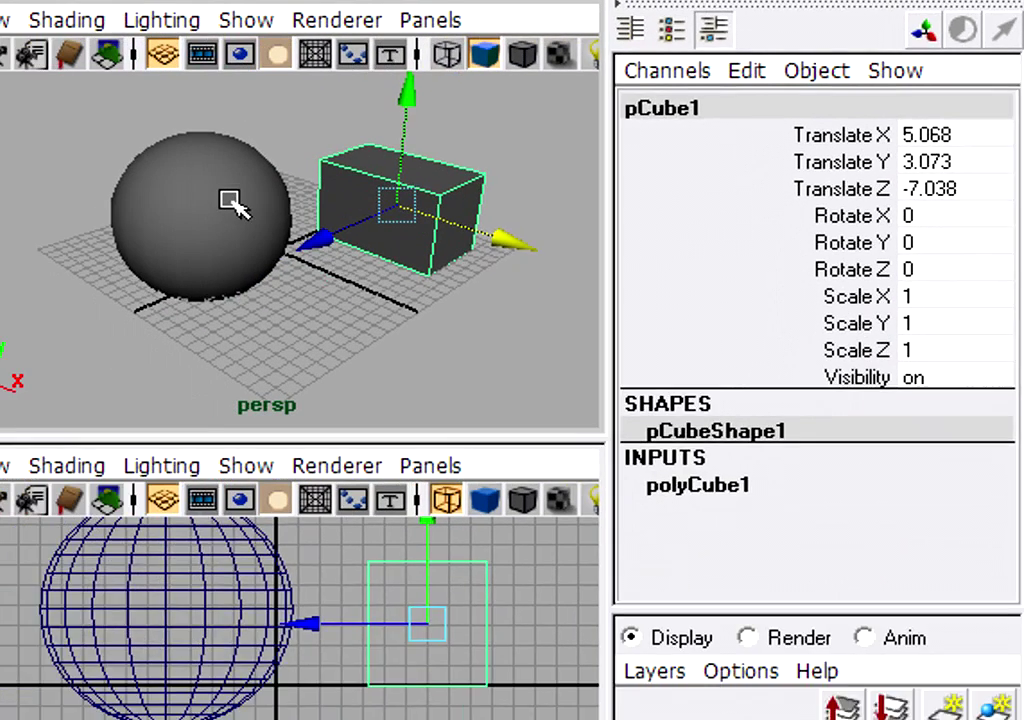
Select the sphere and set its Translate X, Y and Z to 0 in the Channel Box
click(242, 203)
mouse_move(203, 225)
mouse_down()
mouse_move(200, 250)
mouse_move(224, 231)
mouse_move(389, 201)
mouse_move(116, 285)
mouse_move(146, 270)
mouse_up()
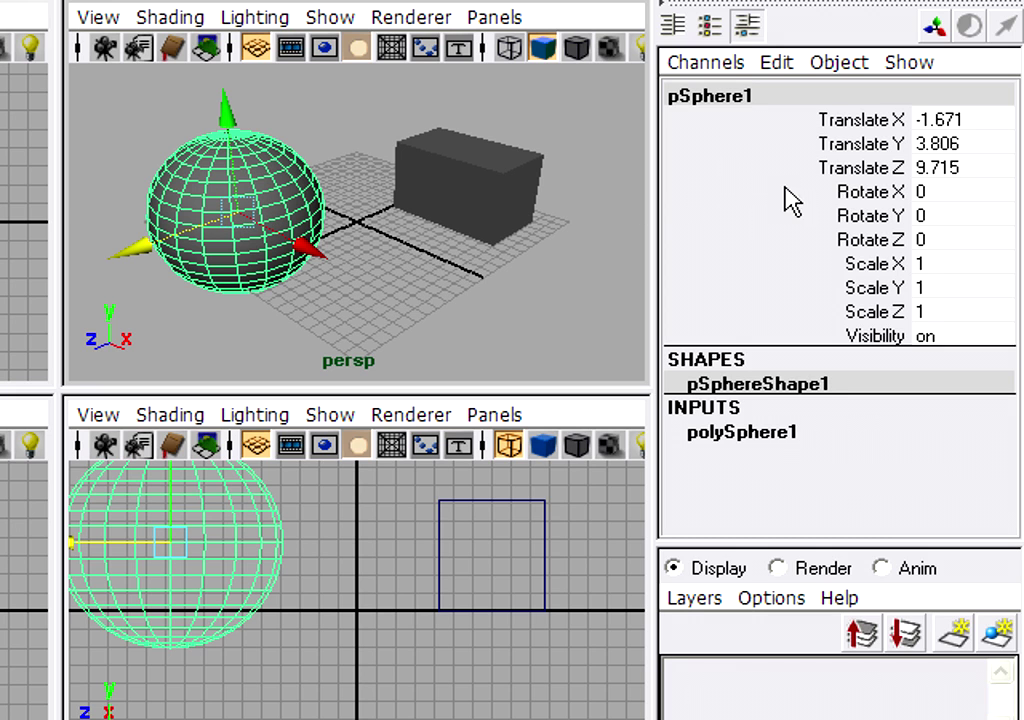
click(968, 124)
drag(970, 128, 974, 170)
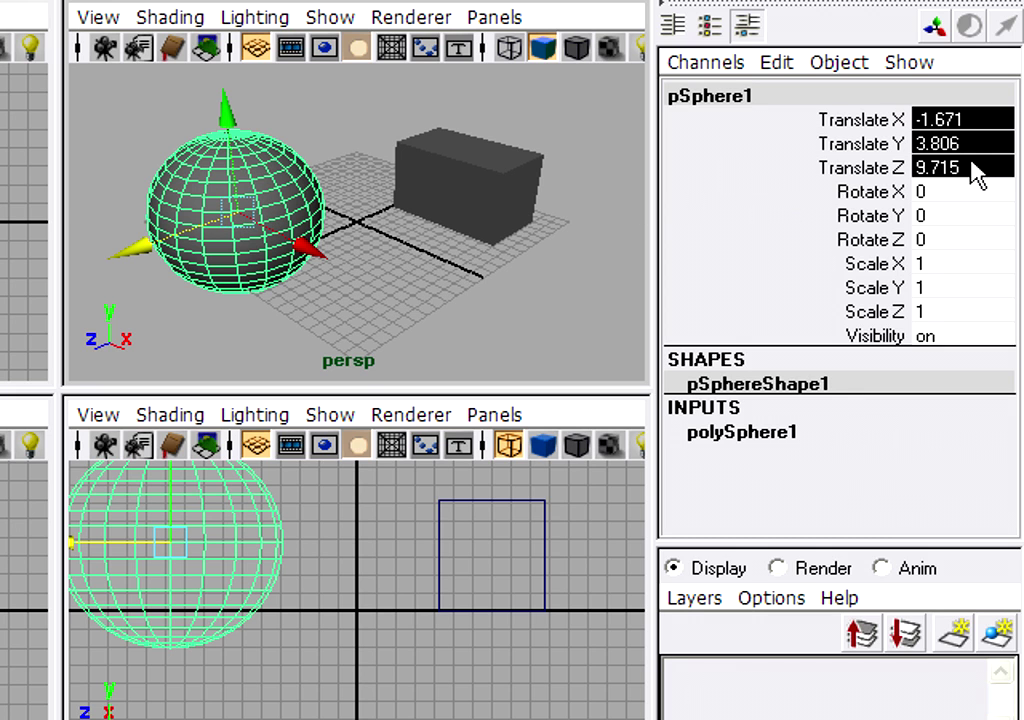
click(972, 163)
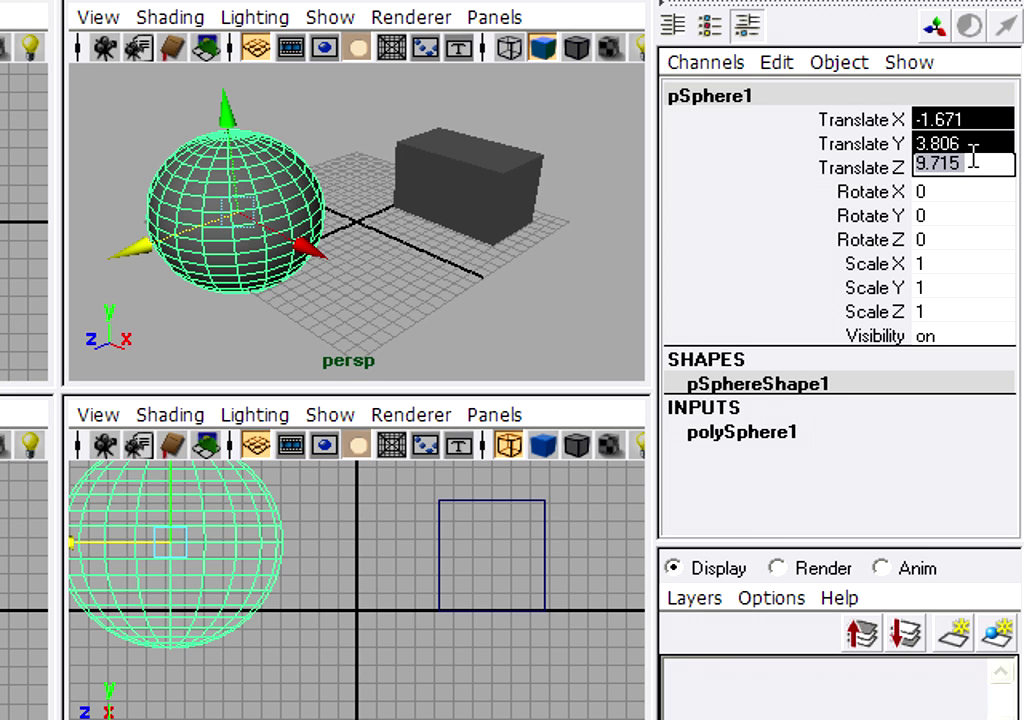
text(0)
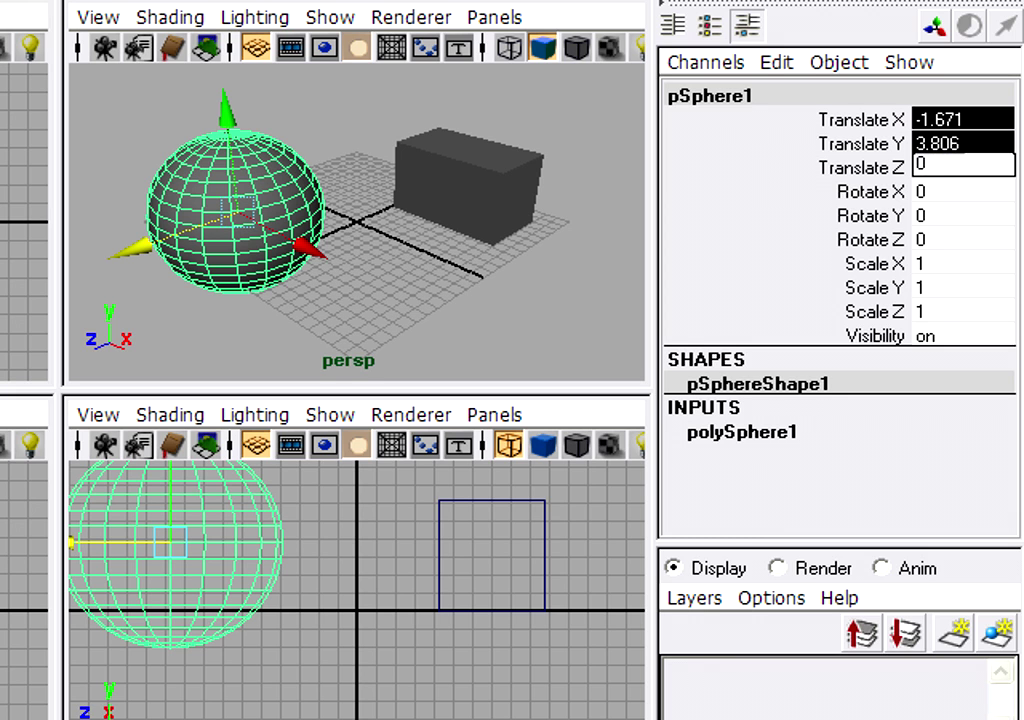
key(Return)
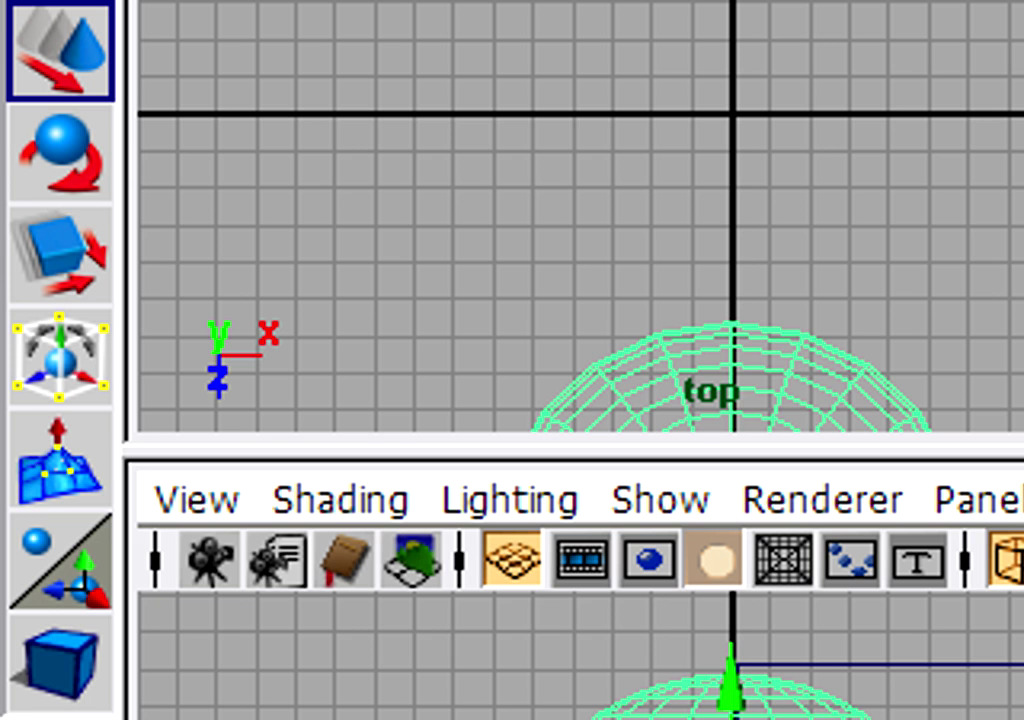
Rotate the box around its Z and X axes with the Rotate Tool
click(40, 160)
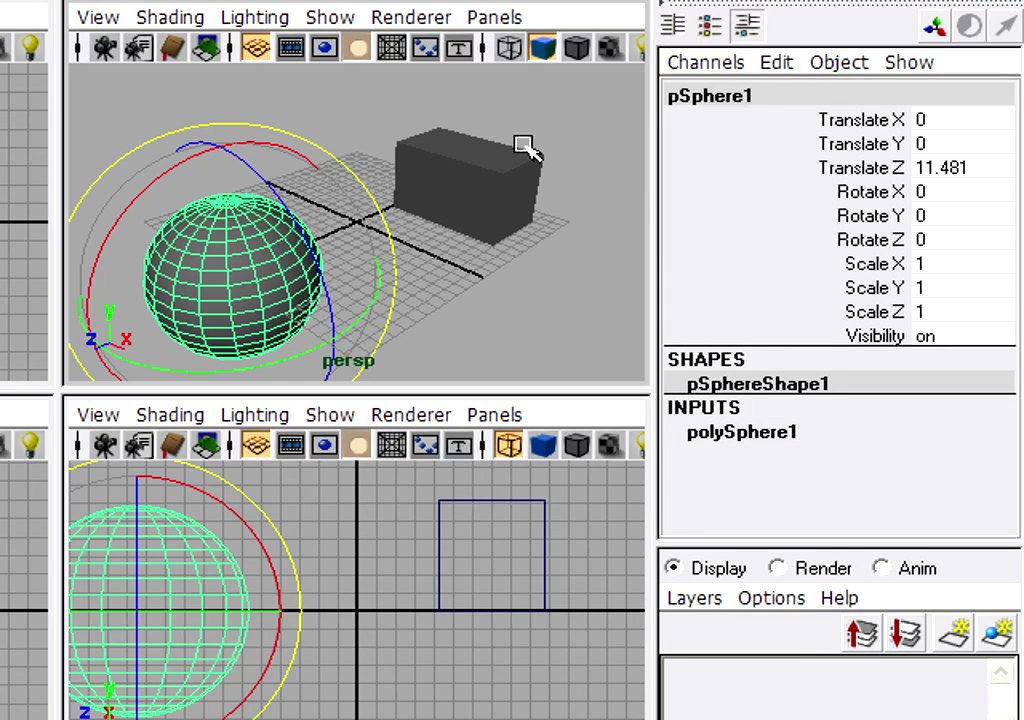
click(522, 146)
drag(571, 103, 640, 192)
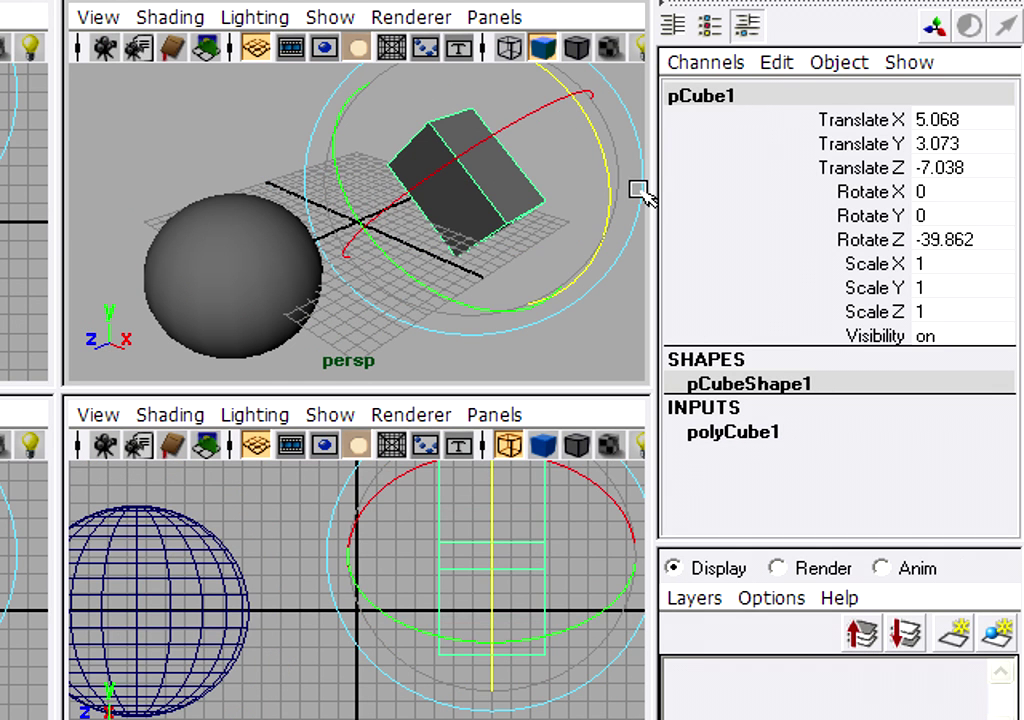
mouse_move(533, 119)
mouse_down()
mouse_move(354, 213)
mouse_move(537, 142)
mouse_move(430, 285)
mouse_move(361, 238)
mouse_move(297, 155)
mouse_up()
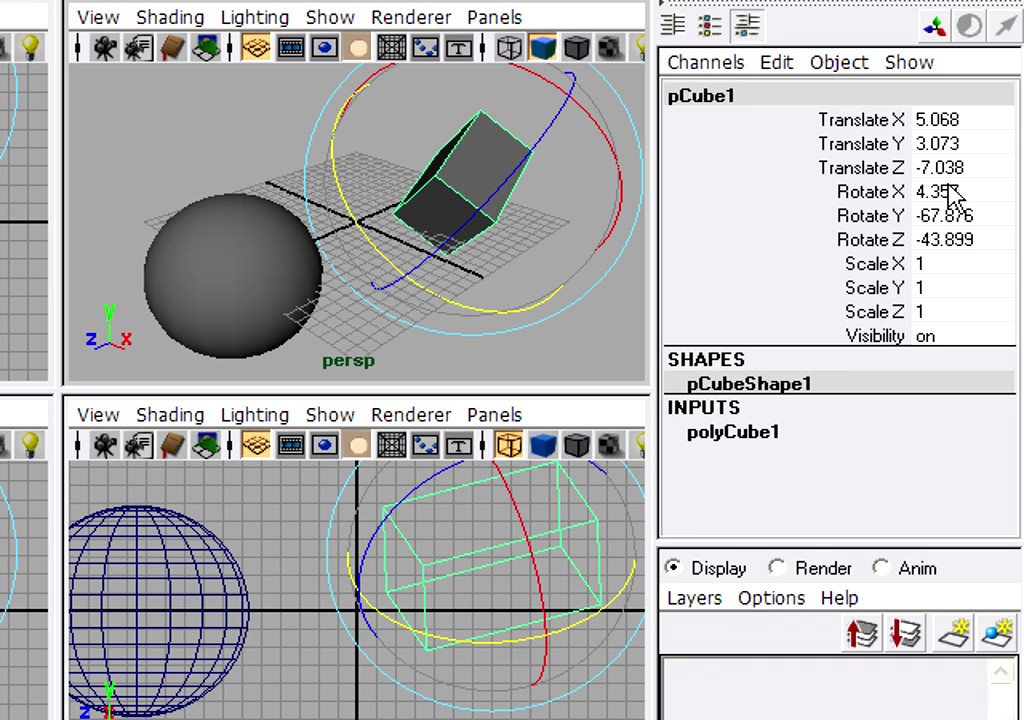
Reset the box's Rotate X, Y and Z to 0 in the Channel Box
drag(983, 192, 977, 236)
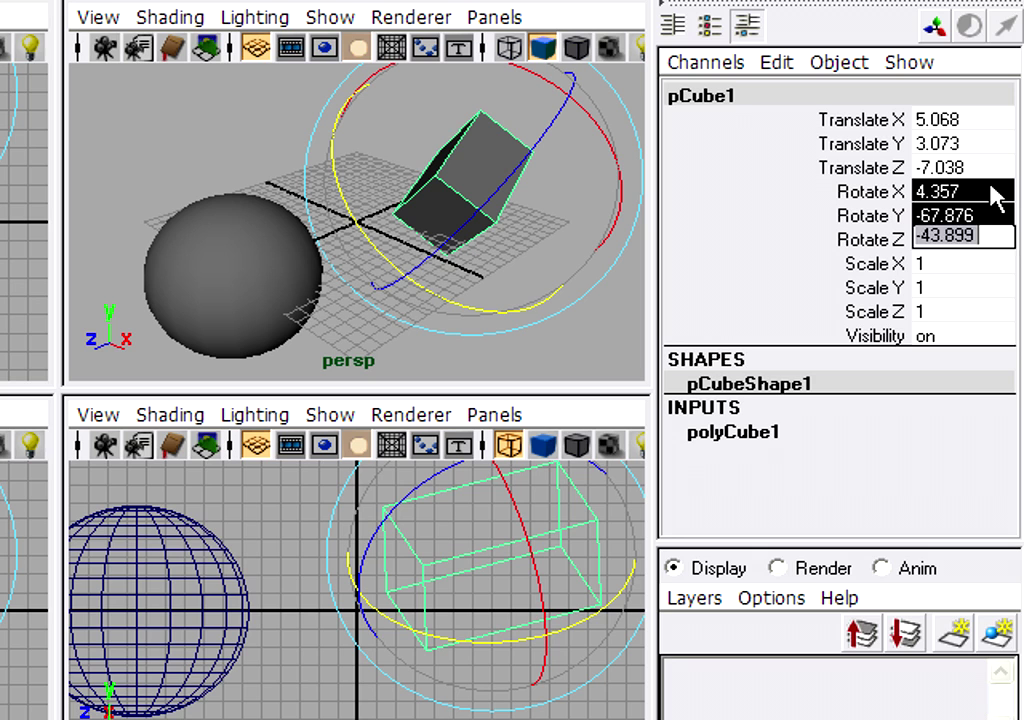
drag(996, 195, 998, 238)
drag(978, 196, 982, 240)
text(0)
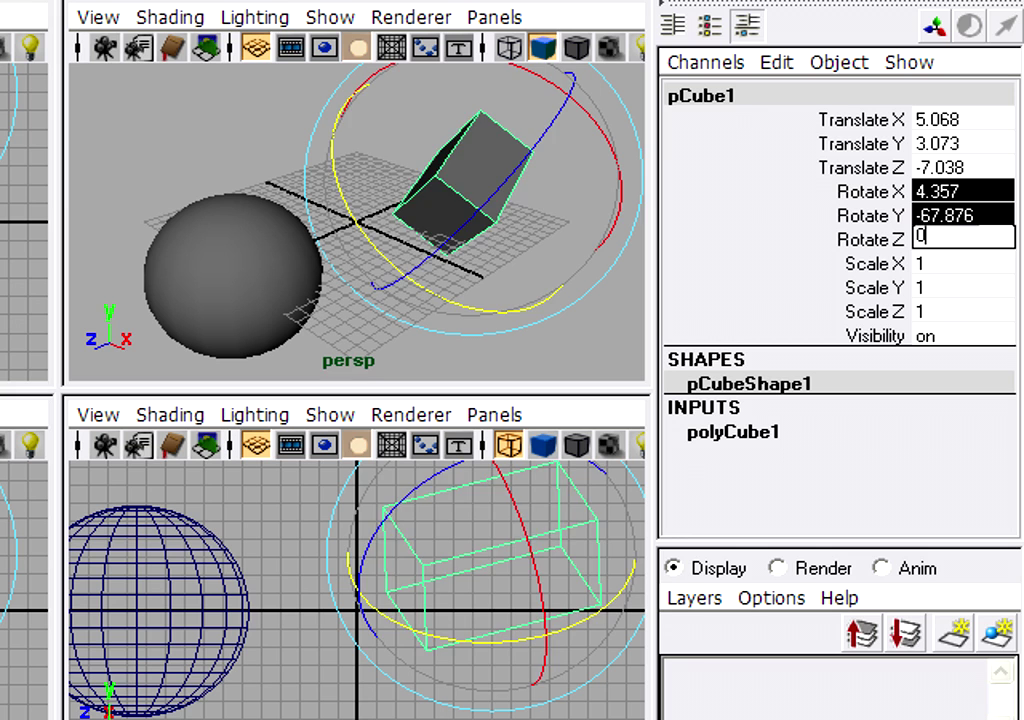
key(Return)
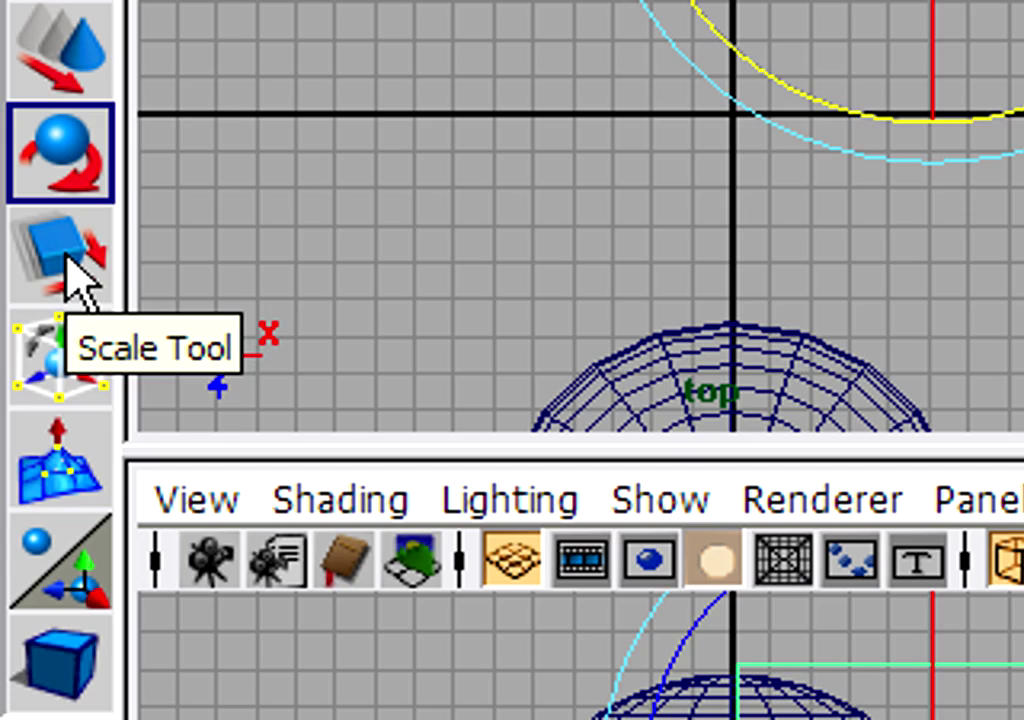
Stretch the box along X and squash it along Z with the Scale Tool
click(66, 257)
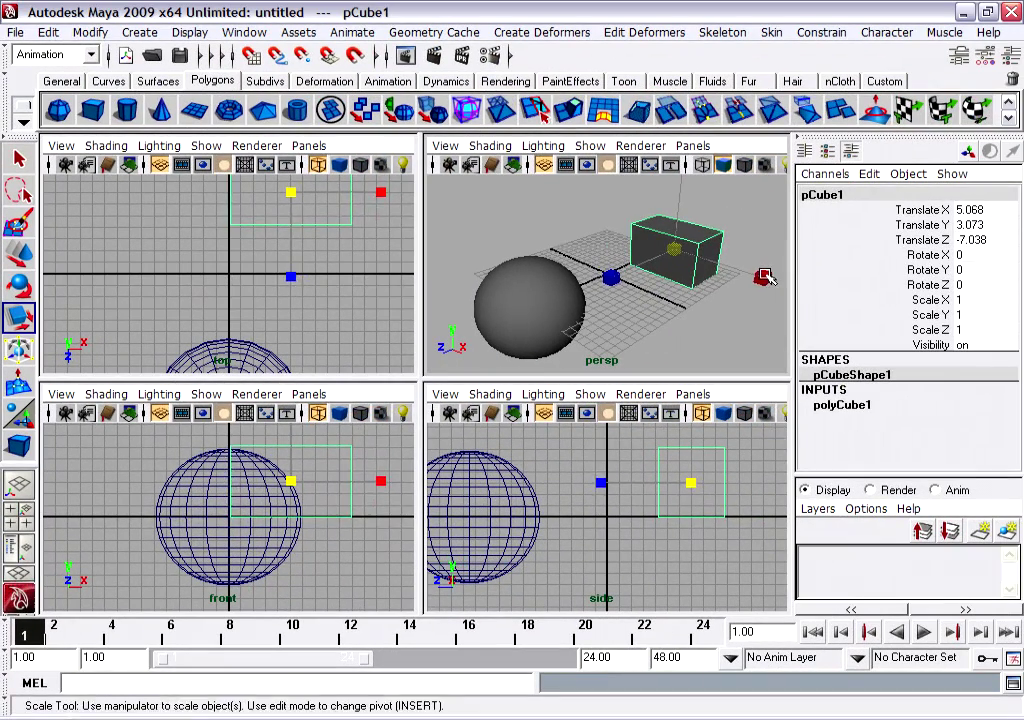
mouse_move(767, 278)
mouse_down()
mouse_move(768, 268)
mouse_move(816, 277)
mouse_up()
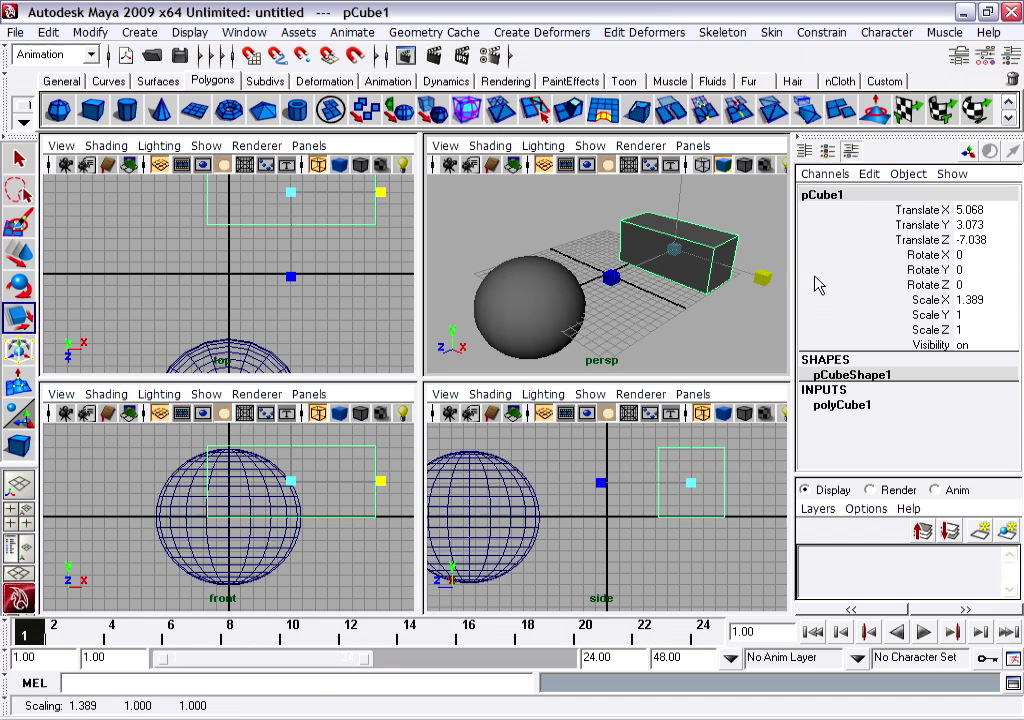
mouse_move(611, 277)
mouse_down()
mouse_move(678, 278)
mouse_move(576, 322)
mouse_move(661, 270)
mouse_move(688, 298)
mouse_up()
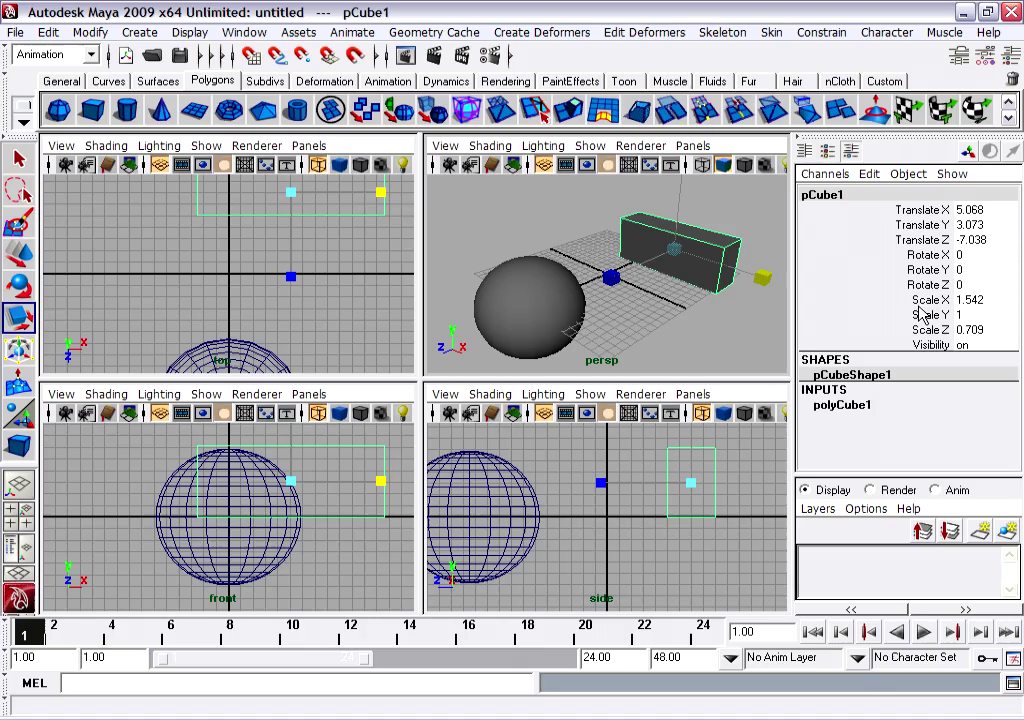
Set the box's Scale X, Y and Z back to 1 in the Channel Box
drag(945, 299, 980, 335)
click(966, 308)
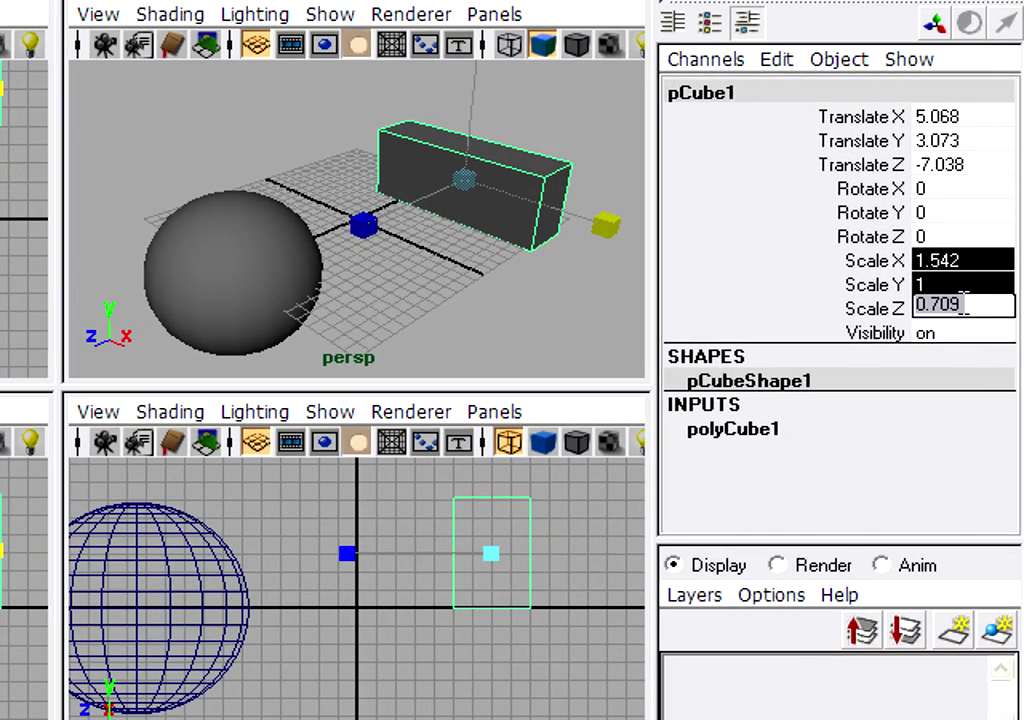
text(1)
key(Return)
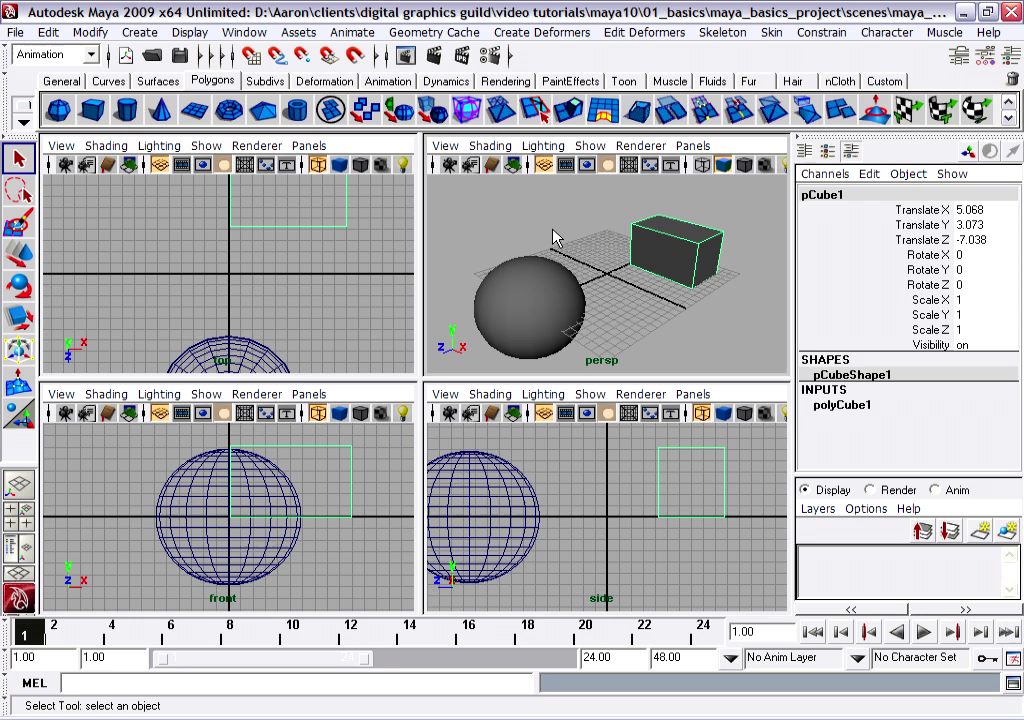
Nudge the box along X to Translate X 4.727, undoing a trial rotation
key(w)
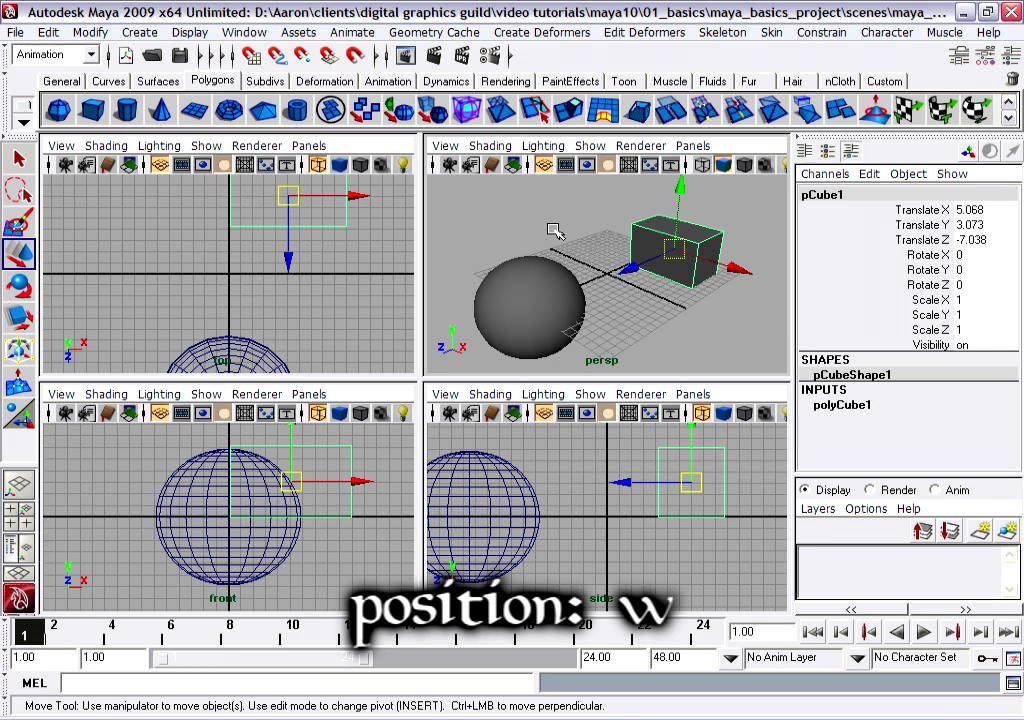
mouse_move(752, 270)
mouse_down()
mouse_move(713, 242)
mouse_move(748, 260)
mouse_move(661, 170)
mouse_move(663, 184)
mouse_up()
key(e)
key(ctrl+z)
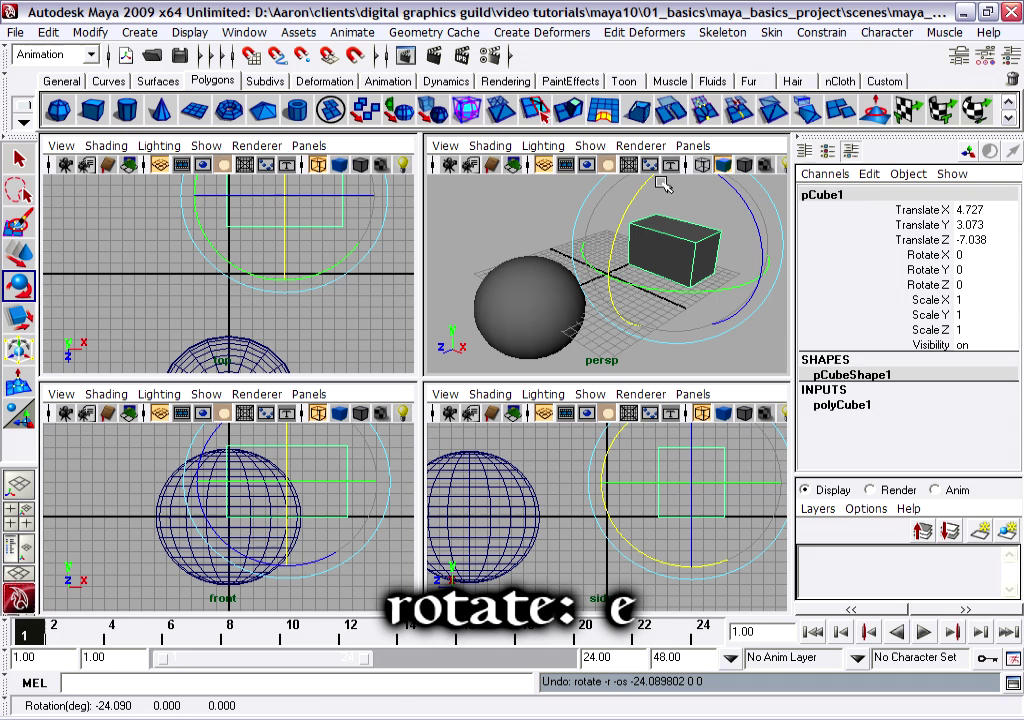
Try a uniform scale on the box, undo it, then deselect everything in Select mode
key(r)
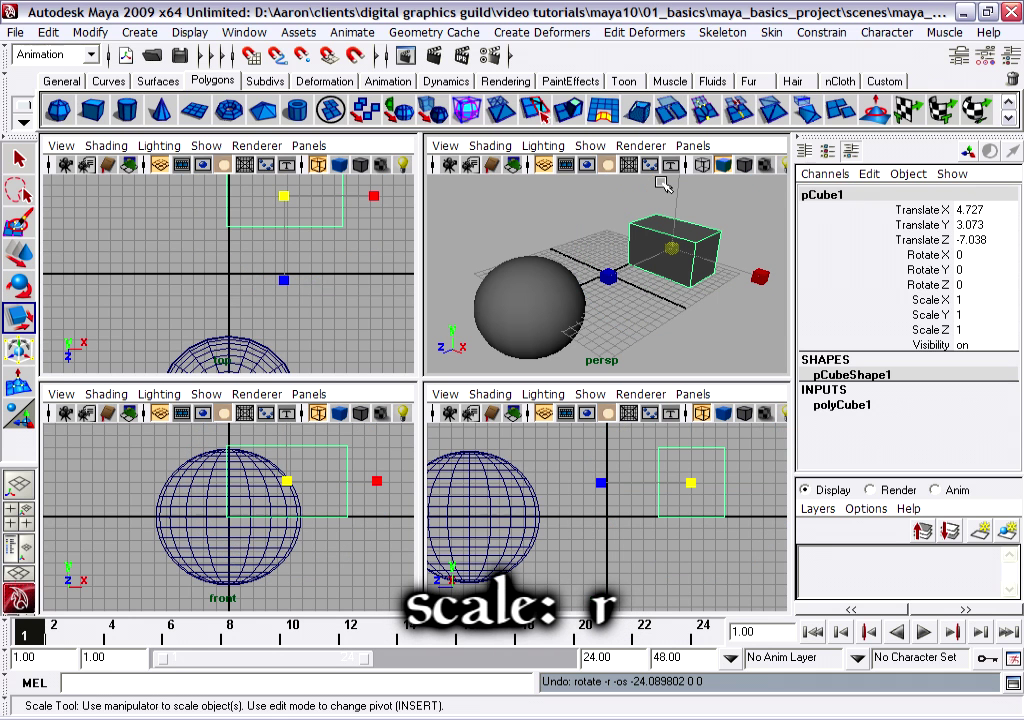
drag(672, 248, 727, 237)
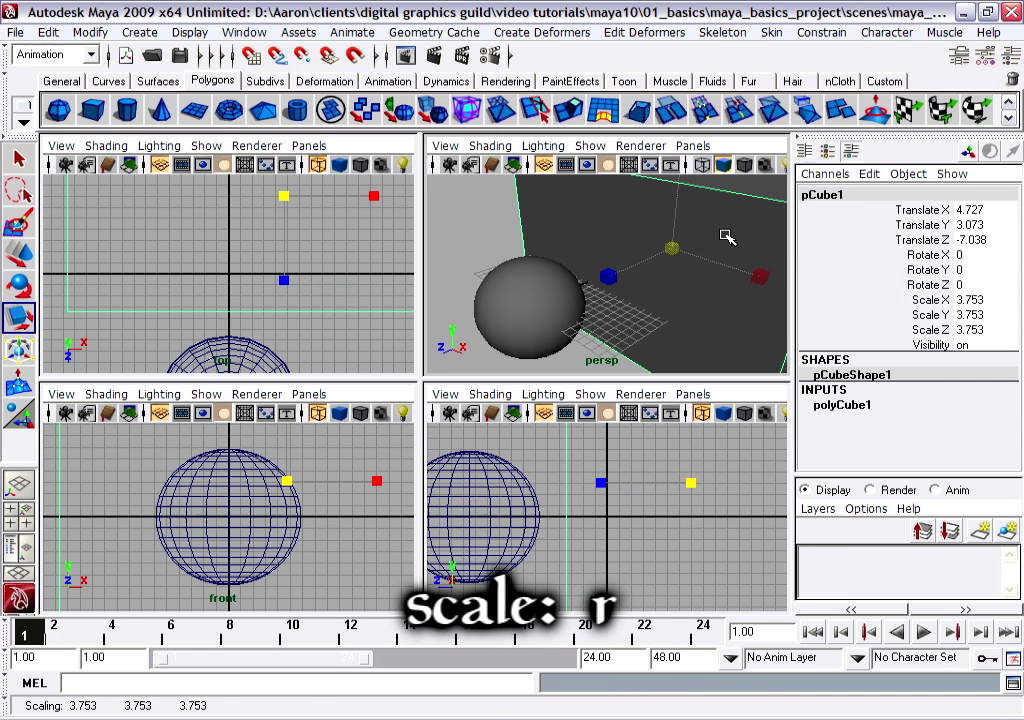
key(ctrl+z)
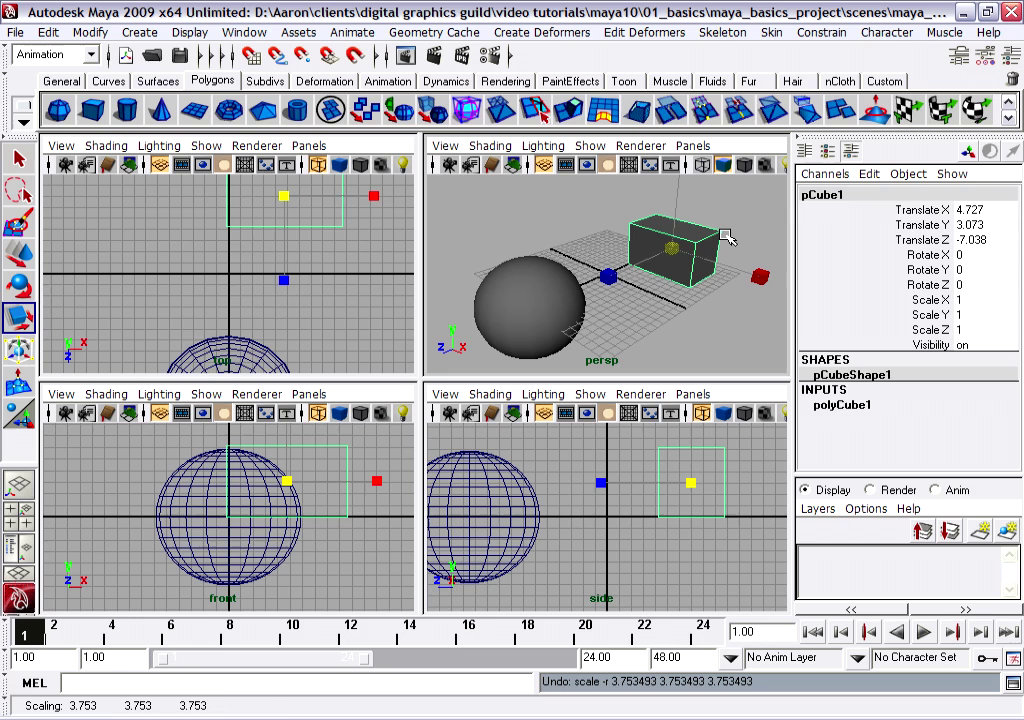
key(q)
click(740, 245)
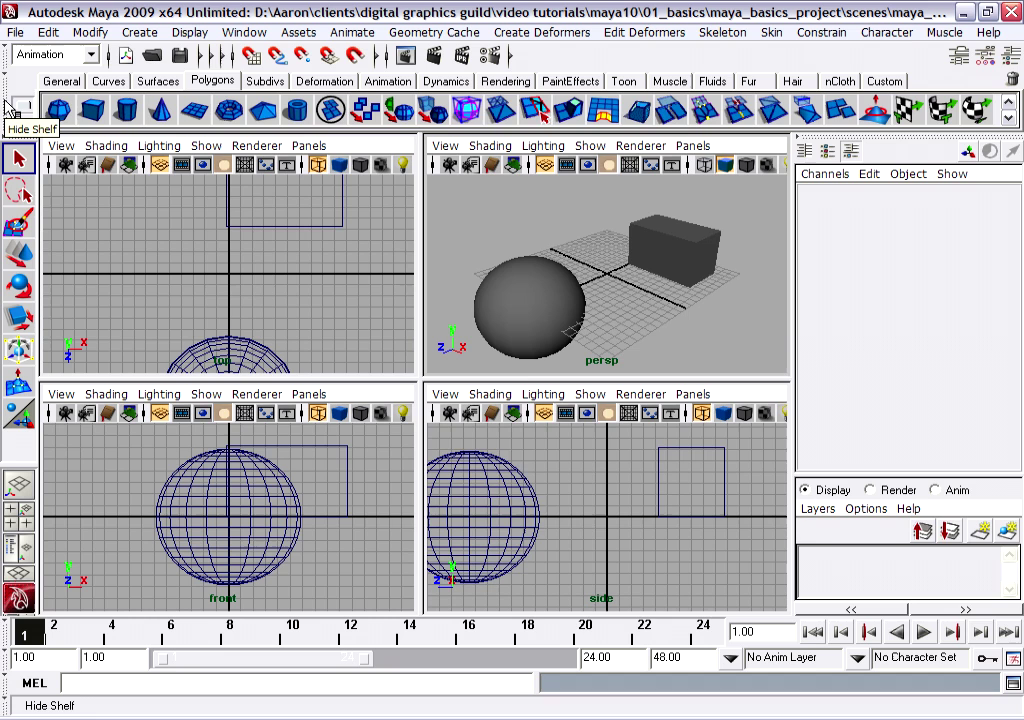
Hide the shelf, then hide and restore the viewport toolbars with Ctrl+Shift+M
click(10, 106)
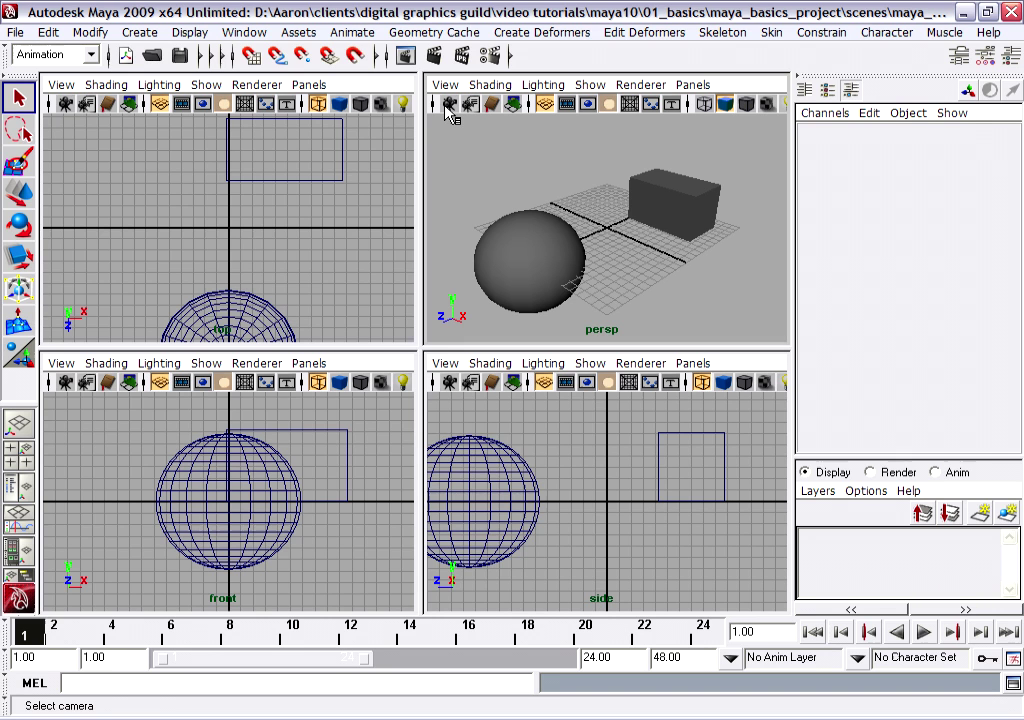
key(ctrl+shift+m)
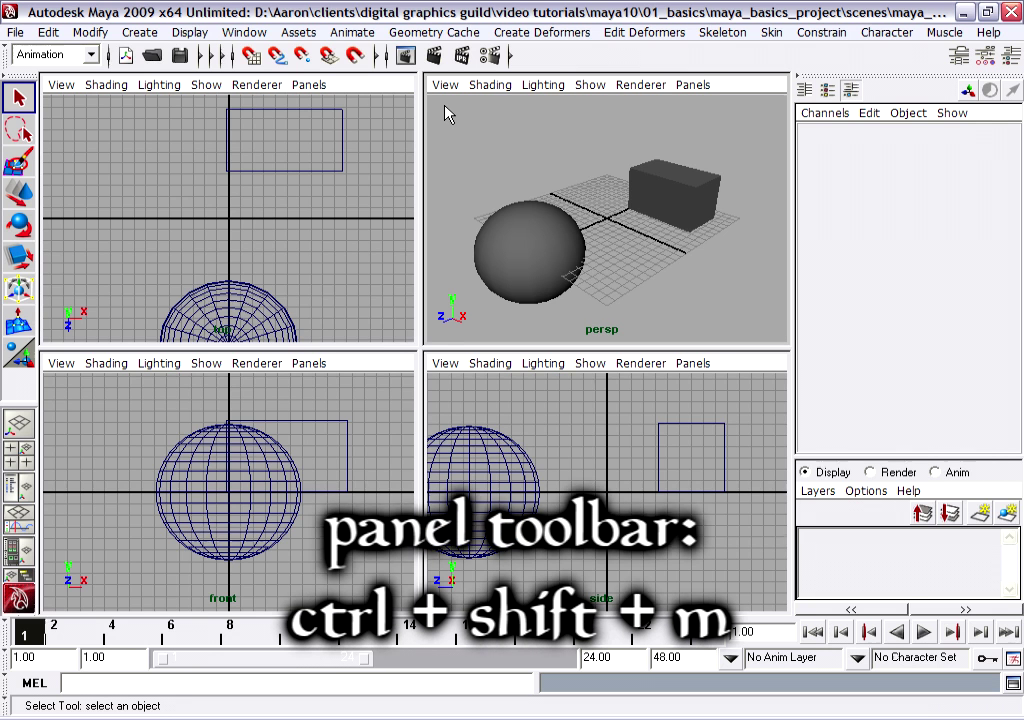
key(ctrl+shift+m)
key(ctrl+shift+m)
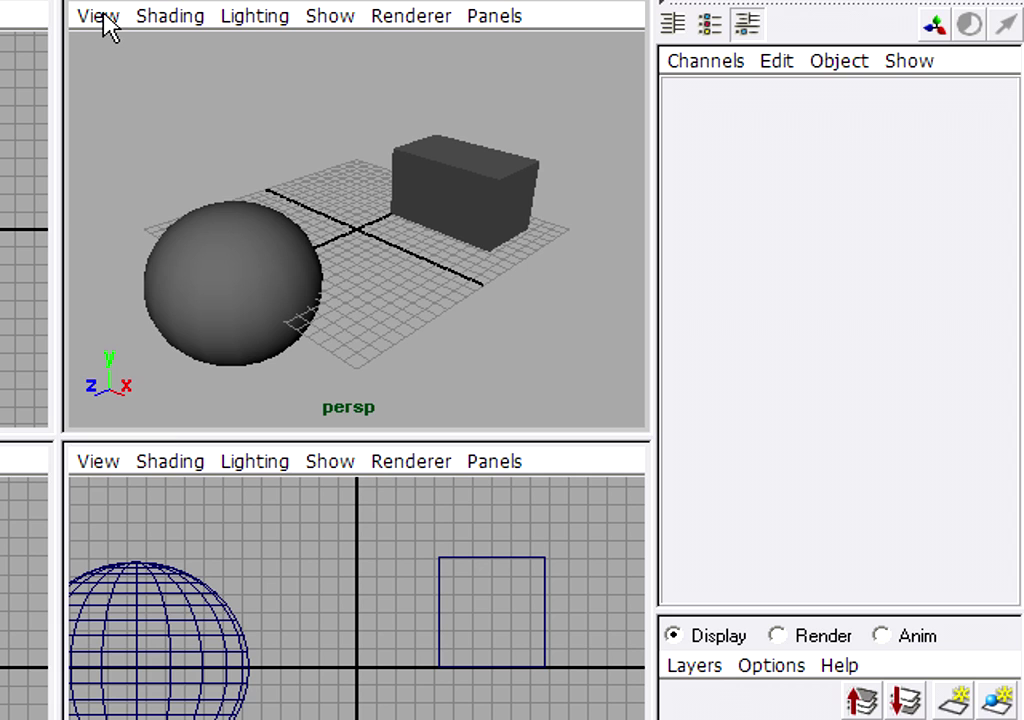
Tumble the perspective view to a new angle, leaving the Tumble Tool active
click(105, 19)
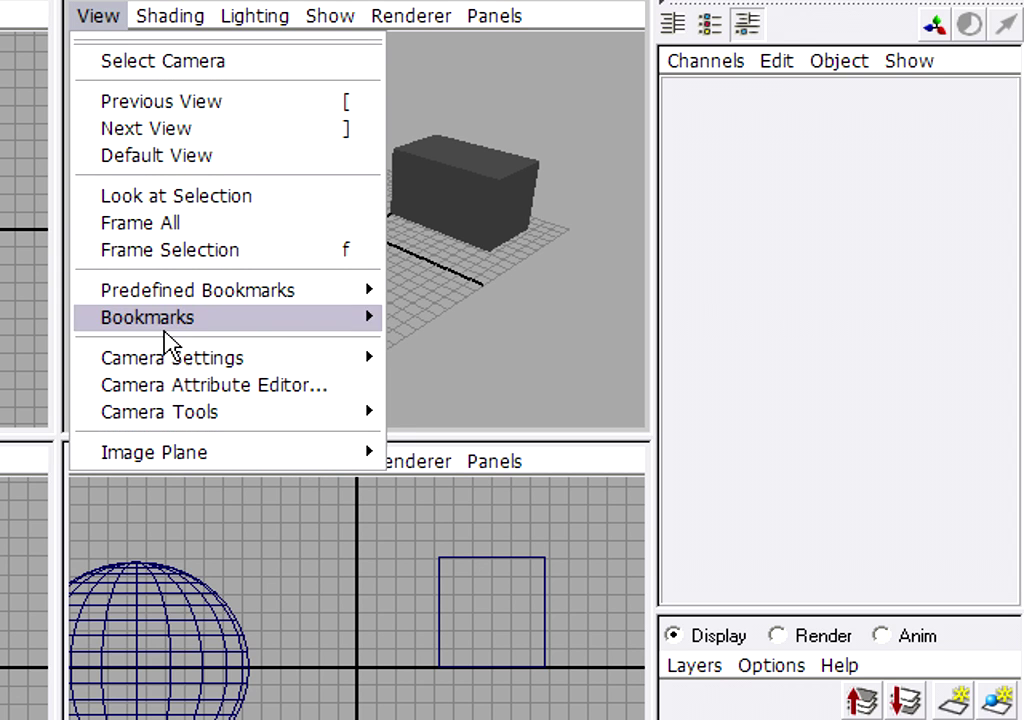
mouse_move(160, 412)
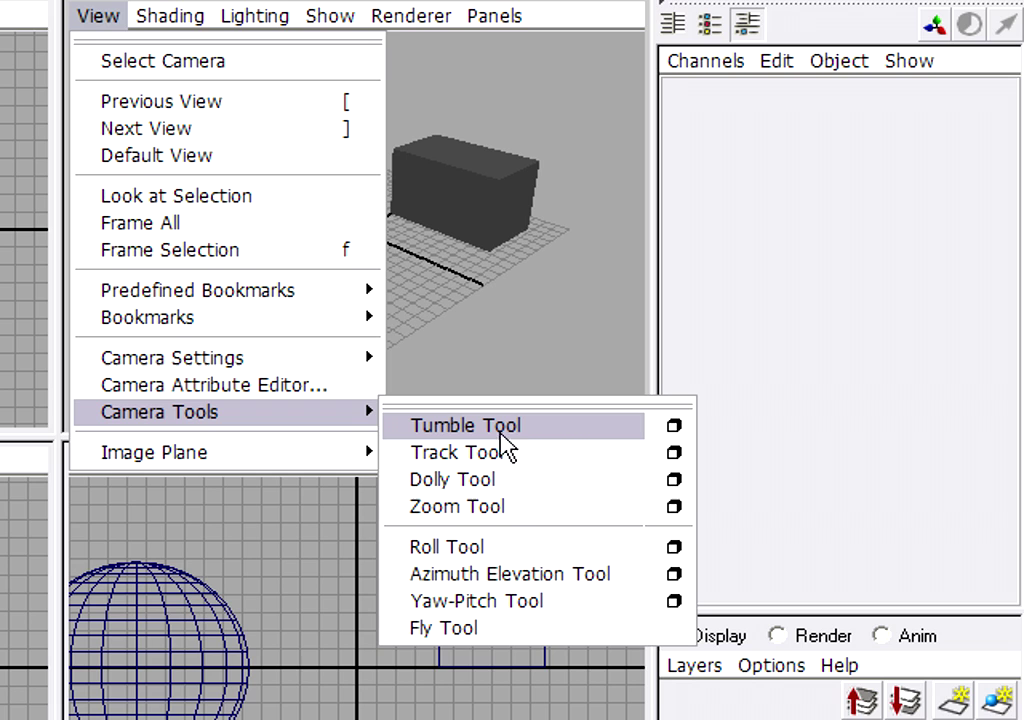
click(565, 445)
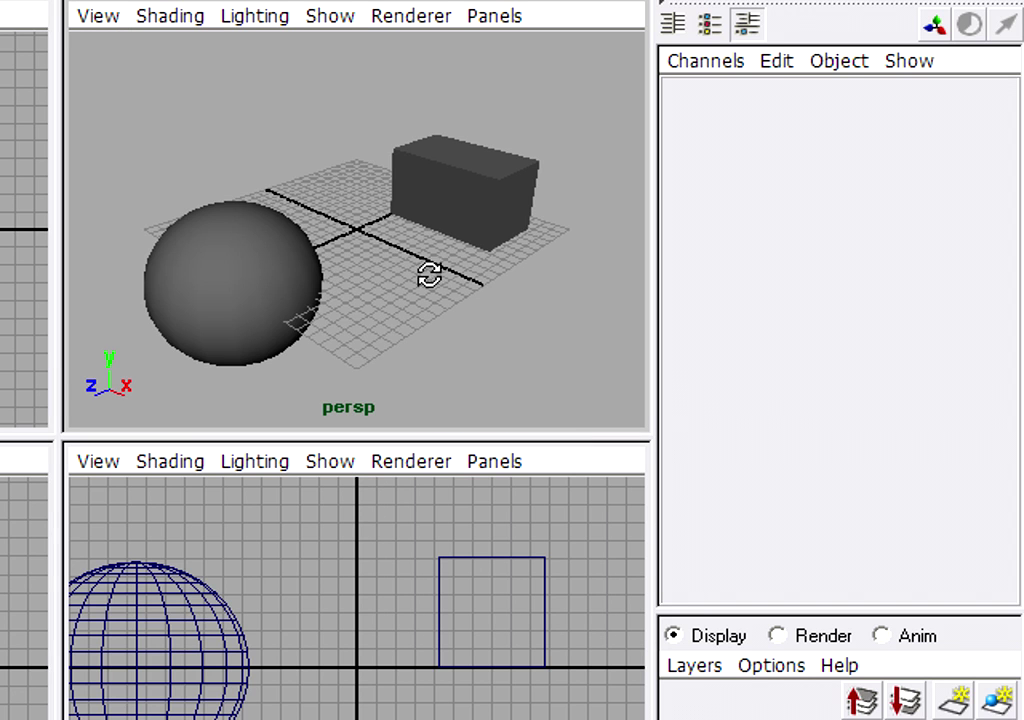
mouse_move(352, 233)
mouse_down()
mouse_move(167, 151)
mouse_move(397, 118)
mouse_move(407, 283)
mouse_move(192, 197)
mouse_move(450, 142)
mouse_move(362, 335)
mouse_move(167, 199)
mouse_move(393, 128)
mouse_move(519, 279)
mouse_move(237, 320)
mouse_move(105, 206)
mouse_move(370, 169)
mouse_move(382, 299)
mouse_move(334, 238)
mouse_move(309, 260)
mouse_up()
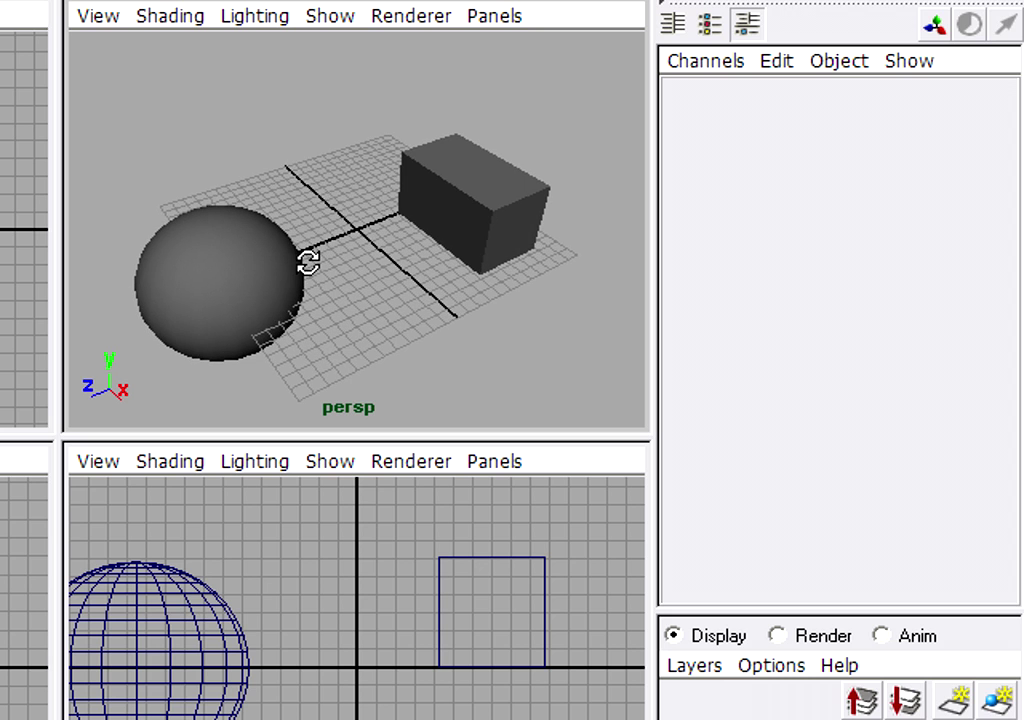
click(102, 22)
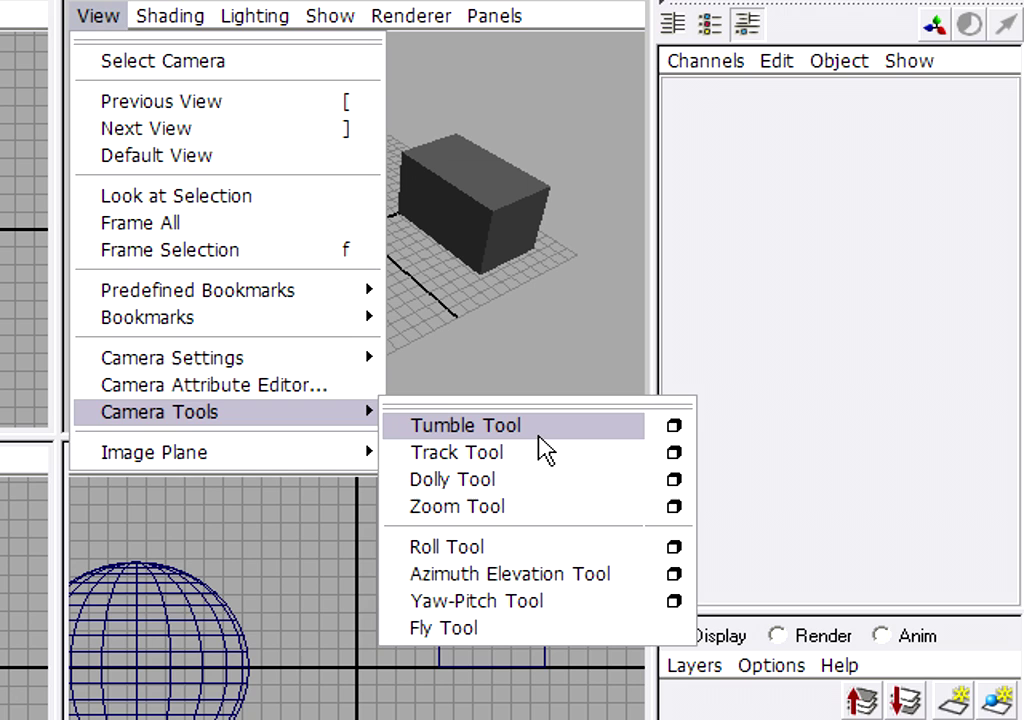
click(538, 436)
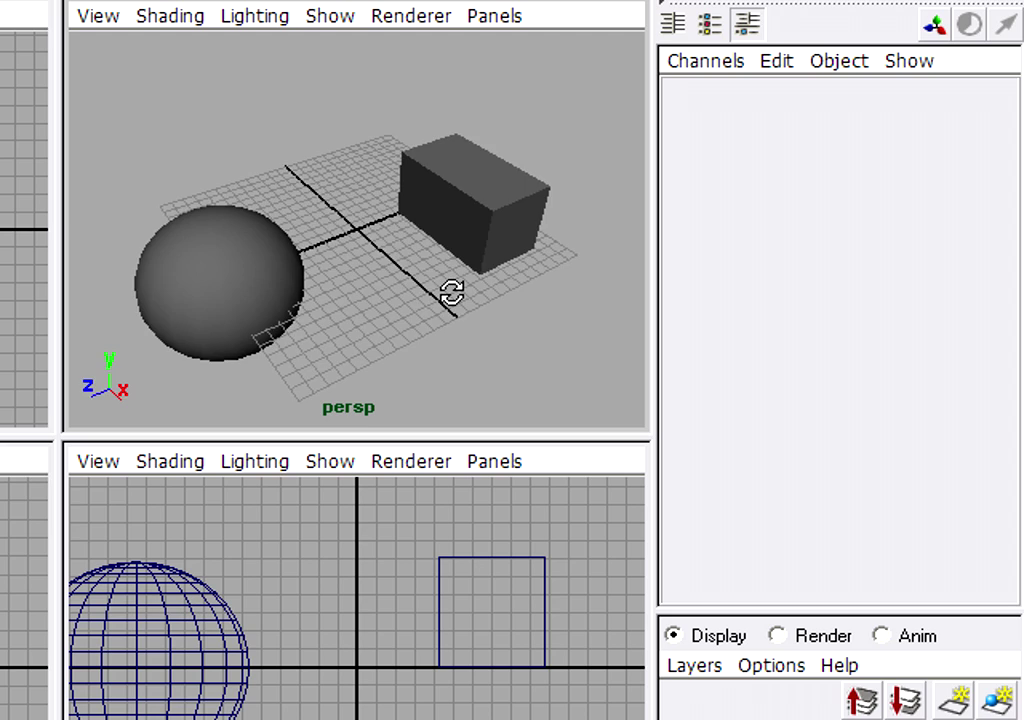
Orbit the persp camera higher over the sphere and box, pan sideways, and dolly in
mouse_move(451, 292)
mouse_down()
mouse_move(420, 297)
mouse_move(270, 201)
mouse_move(457, 137)
mouse_move(557, 304)
mouse_move(352, 340)
mouse_move(224, 142)
mouse_move(448, 142)
mouse_move(448, 319)
mouse_move(265, 265)
mouse_move(416, 160)
mouse_move(533, 315)
mouse_move(246, 302)
mouse_move(363, 144)
mouse_move(494, 304)
mouse_move(345, 325)
mouse_move(340, 340)
mouse_up()
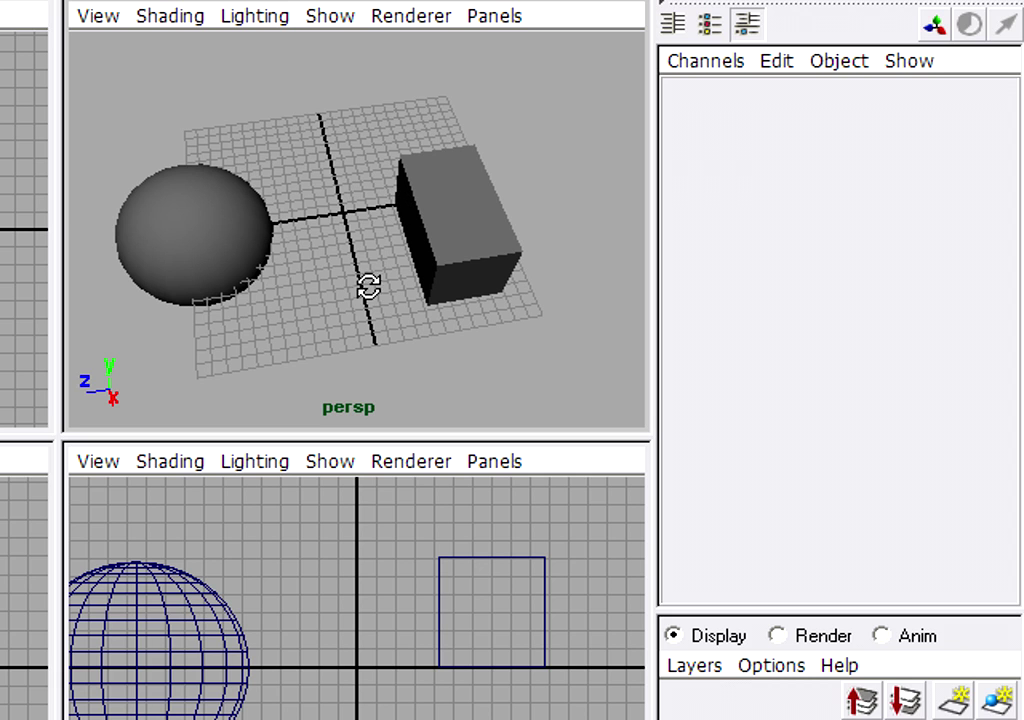
mouse_move(342, 238)
alt+middle_down()
mouse_move(583, 229)
mouse_move(81, 229)
mouse_move(329, 245)
mouse_move(455, 233)
mouse_move(215, 238)
mouse_move(558, 238)
mouse_move(315, 240)
mouse_move(366, 238)
alt+middle_up()
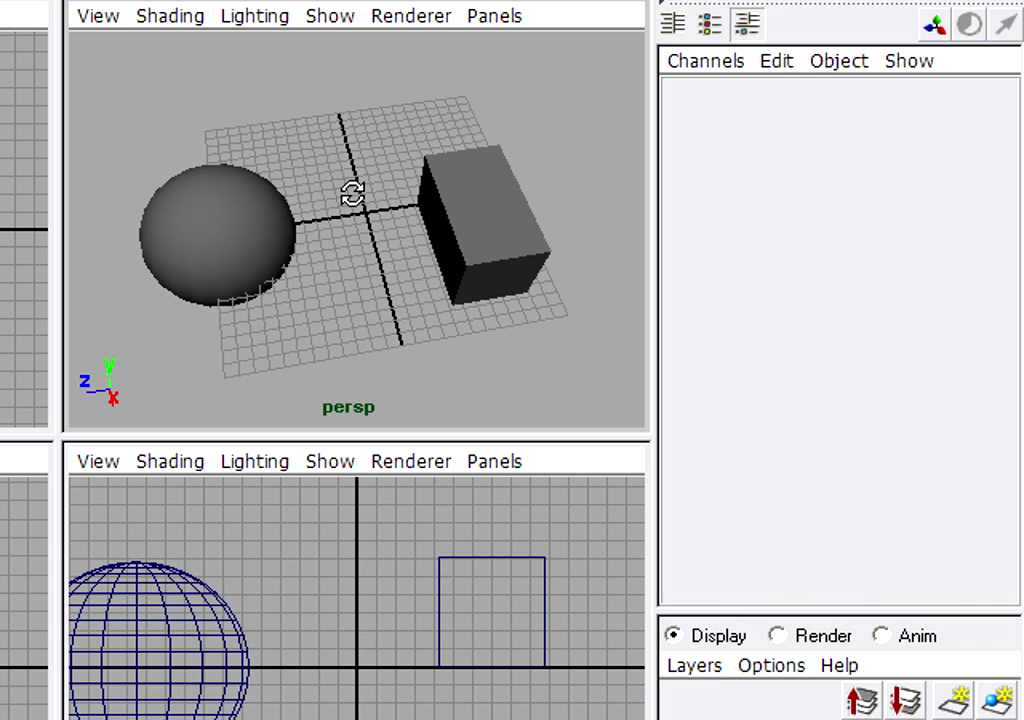
scroll(352, 195, up, 1)
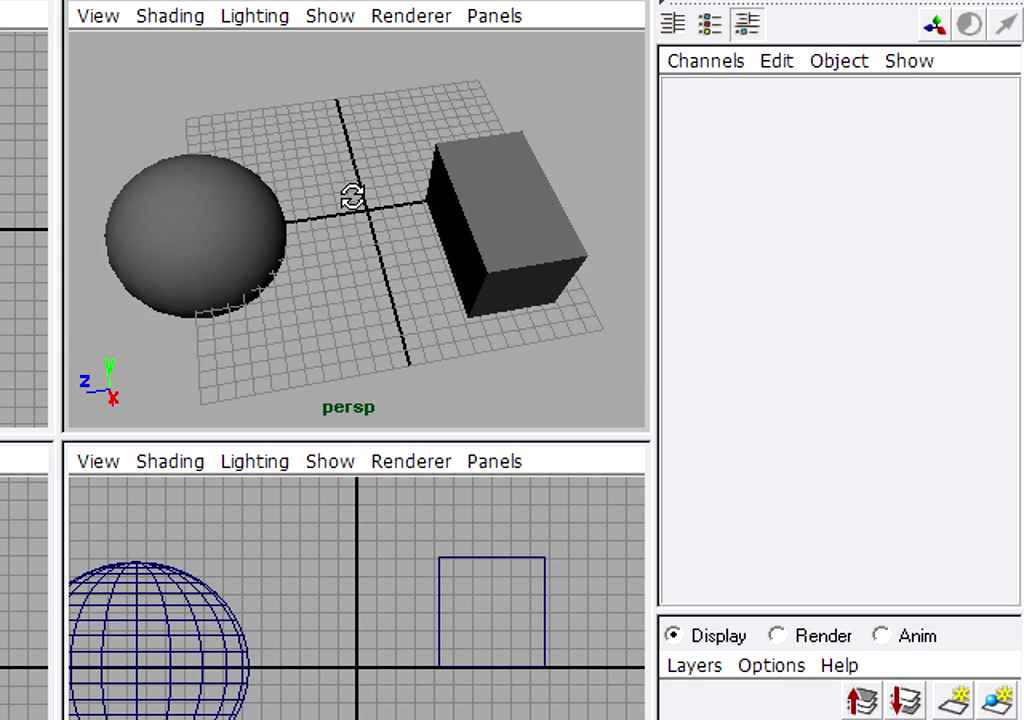
scroll(352, 195, up, 2)
scroll(352, 195, up, 2)
scroll(352, 195, up, 2)
Dolly the persp view in and out, shift the objects right, then dolly close on them
scroll(352, 195, down, 5)
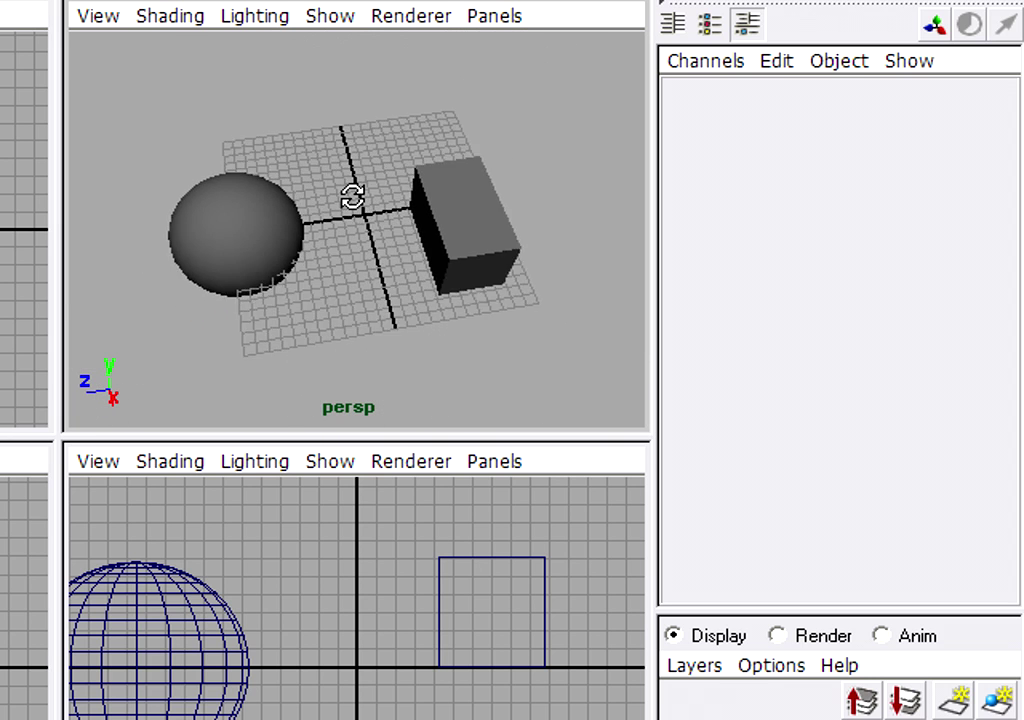
scroll(352, 195, down, 1)
scroll(355, 199, up, 4)
scroll(358, 203, up, 2)
scroll(358, 203, down, 5)
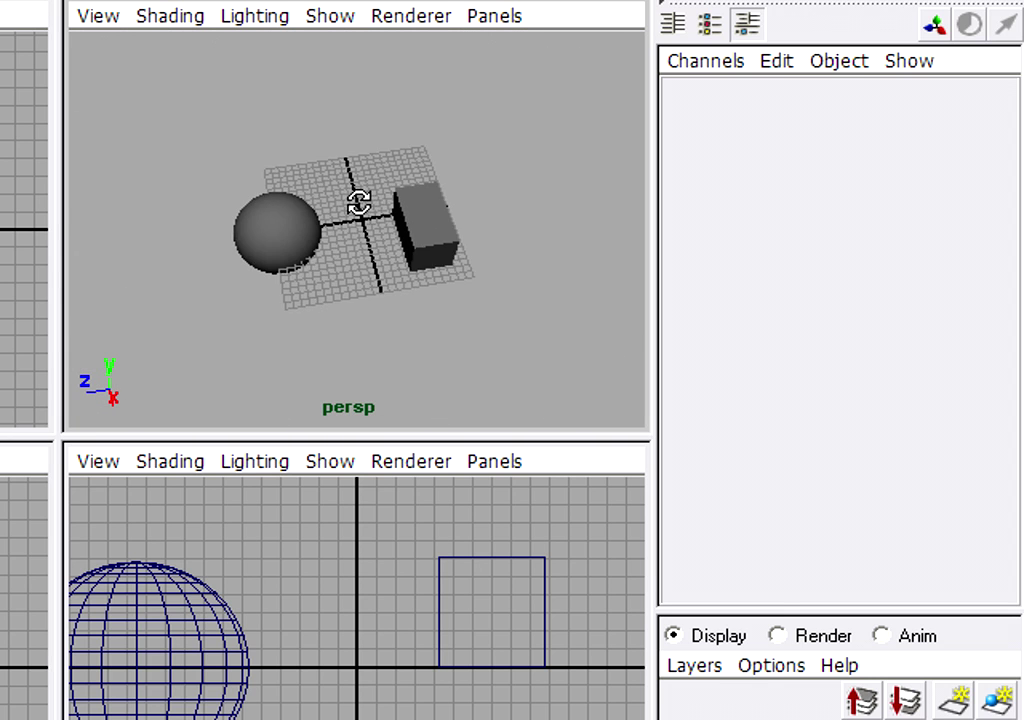
scroll(359, 201, down, 2)
scroll(361, 210, up, 4)
scroll(361, 208, up, 2)
scroll(372, 209, down, 2)
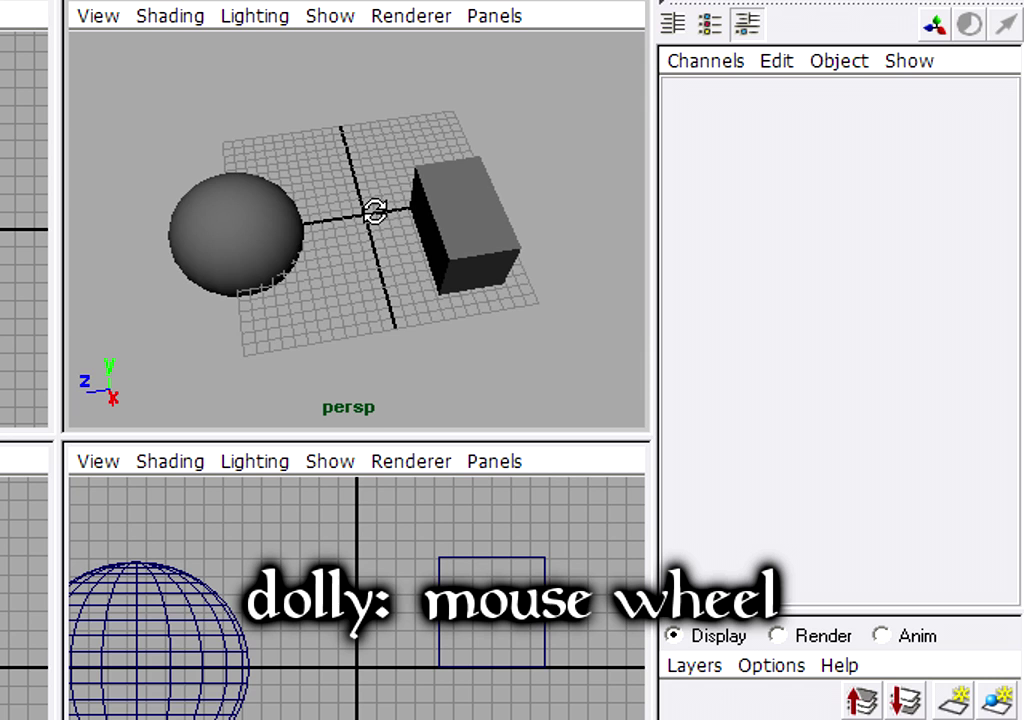
scroll(380, 210, up, 3)
scroll(392, 208, up, 2)
scroll(405, 212, down, 5)
scroll(415, 217, up, 2)
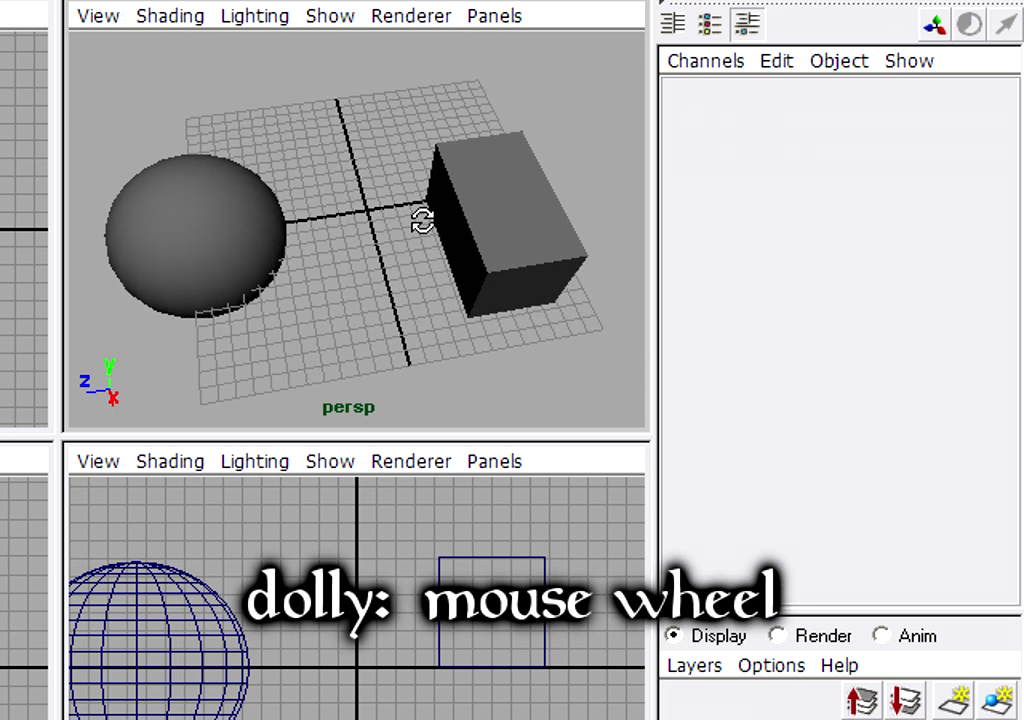
scroll(423, 219, down, 1)
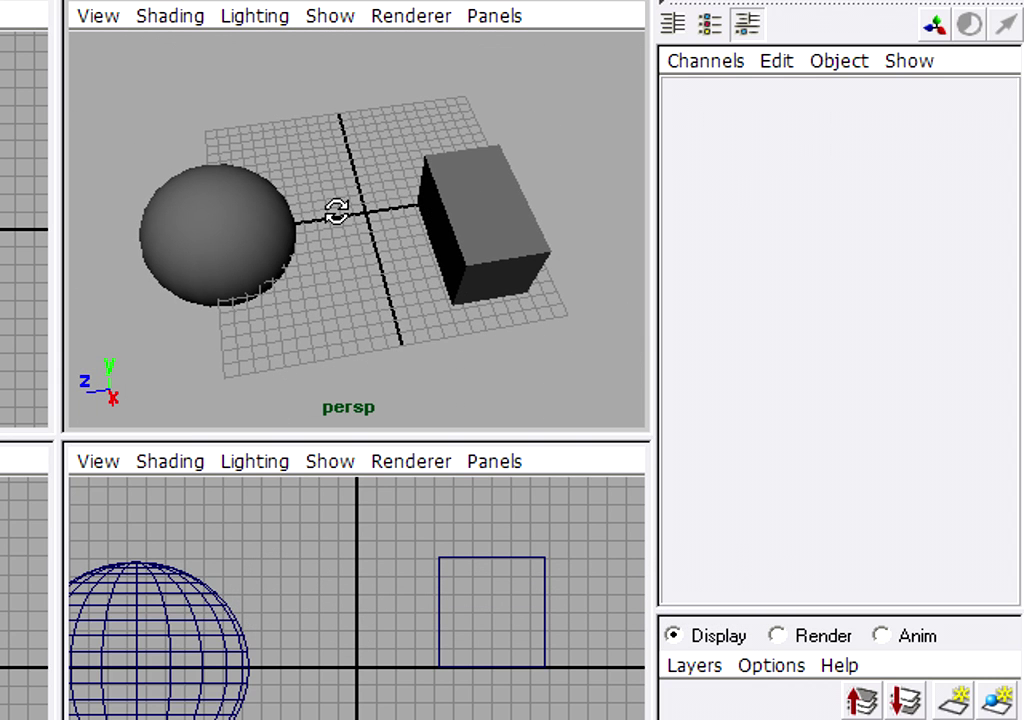
mouse_move(361, 231)
alt+middle_down()
mouse_move(424, 227)
mouse_move(171, 210)
mouse_move(658, 206)
mouse_move(219, 217)
mouse_move(407, 213)
mouse_move(359, 215)
mouse_move(385, 214)
alt+middle_up()
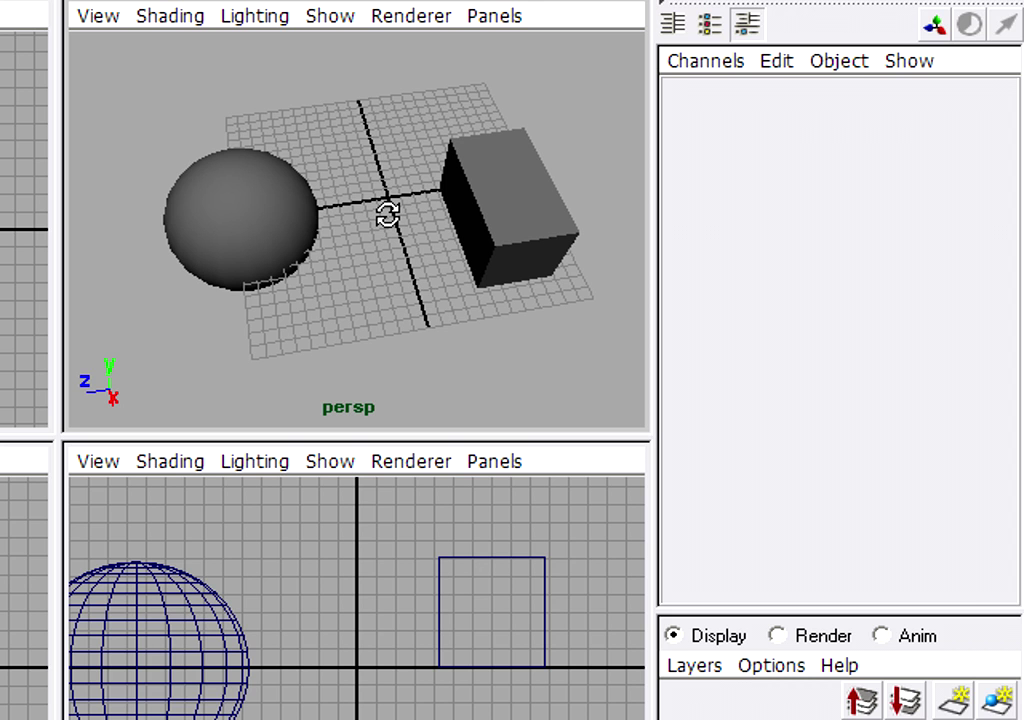
mouse_move(397, 221)
alt+right_down()
mouse_move(720, 133)
mouse_move(354, 183)
mouse_move(313, 210)
mouse_move(711, 210)
mouse_move(206, 222)
mouse_move(766, 197)
mouse_move(303, 203)
mouse_move(681, 190)
mouse_move(444, 188)
alt+right_up()
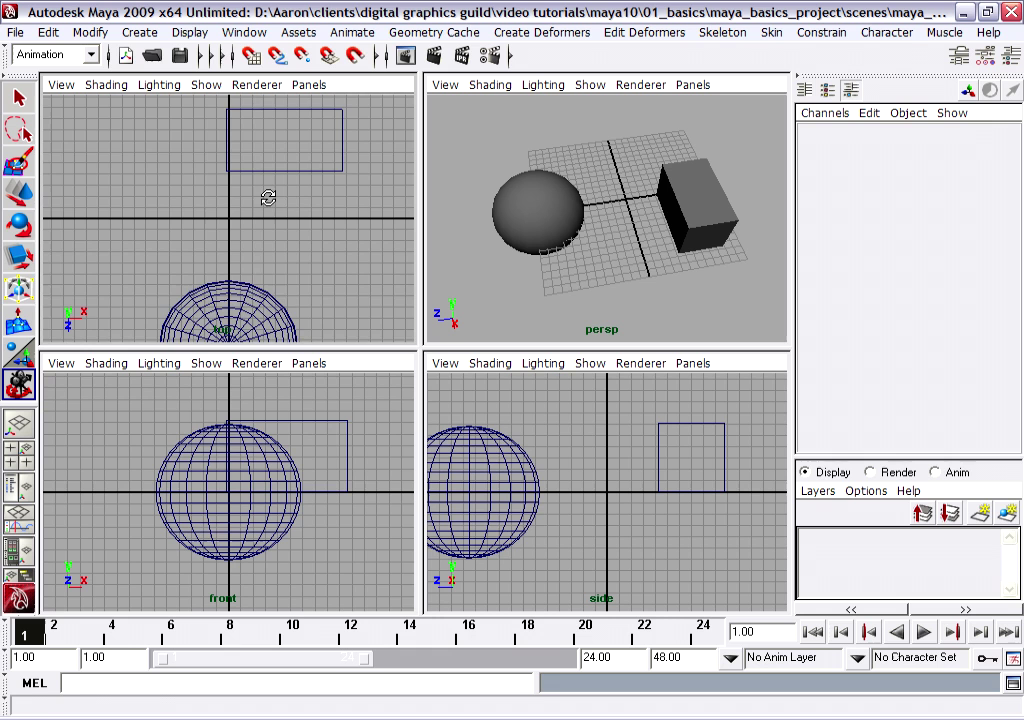
Dolly the top view in and out, then reframe the front and side views around the objects
mouse_move(288, 210)
alt+right_down()
mouse_move(50, 226)
mouse_move(288, 213)
mouse_move(65, 226)
mouse_move(183, 171)
mouse_move(198, 222)
alt+right_up()
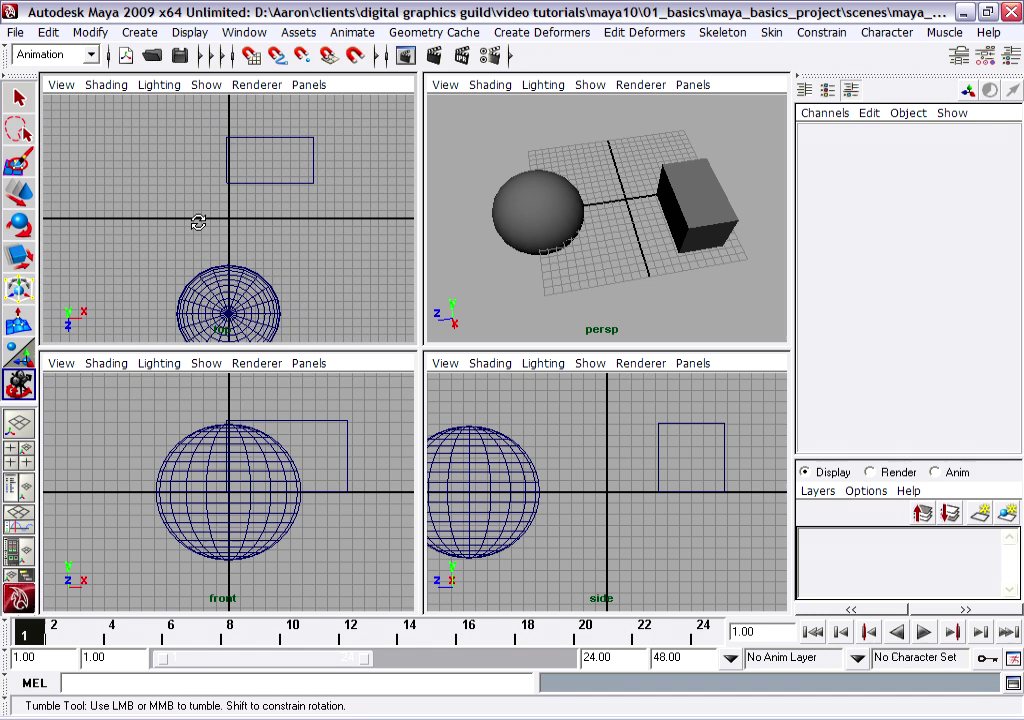
scroll(198, 222, down, 1)
scroll(198, 222, down, 3)
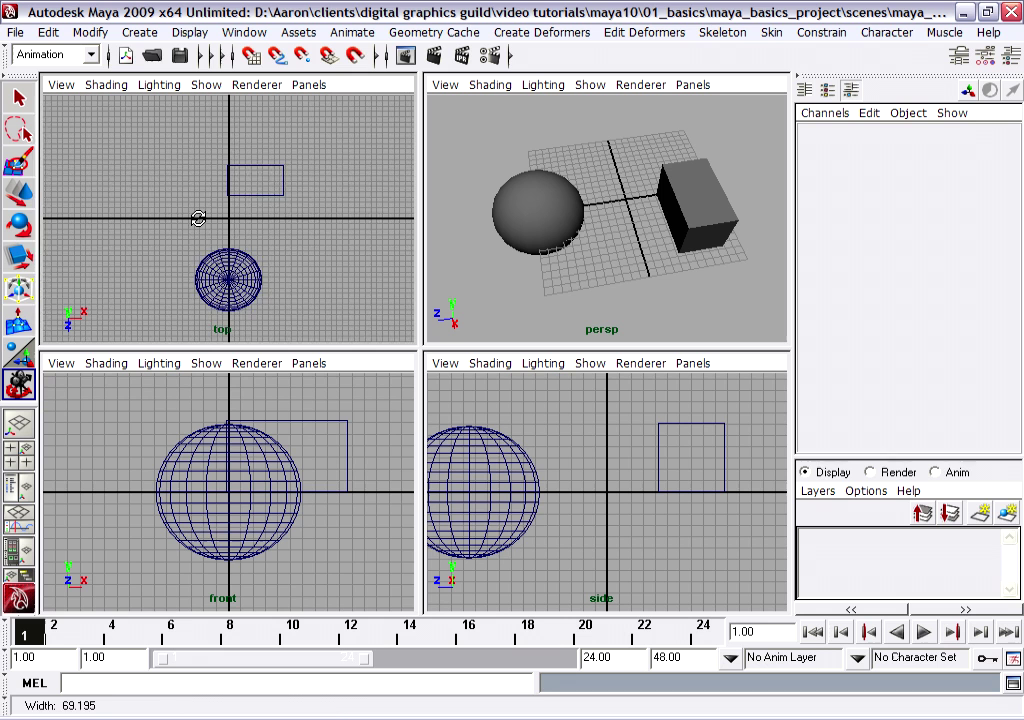
scroll(202, 217, up, 3)
scroll(202, 217, down, 3)
scroll(202, 217, down, 2)
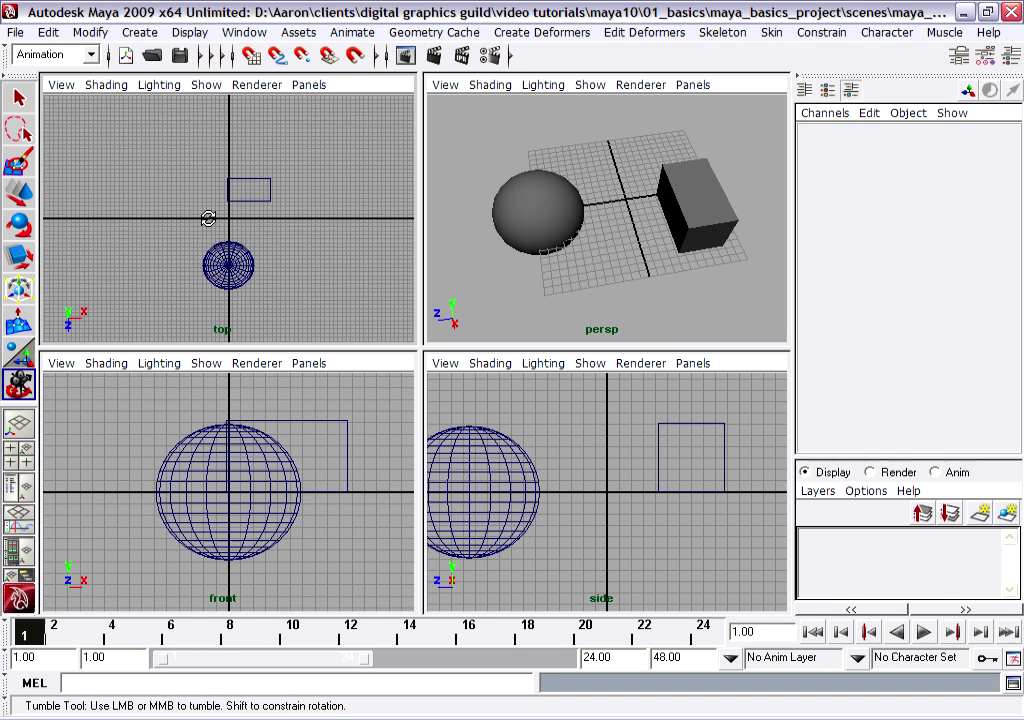
scroll(202, 217, up, 3)
scroll(288, 510, down, 1)
scroll(290, 500, up, 2)
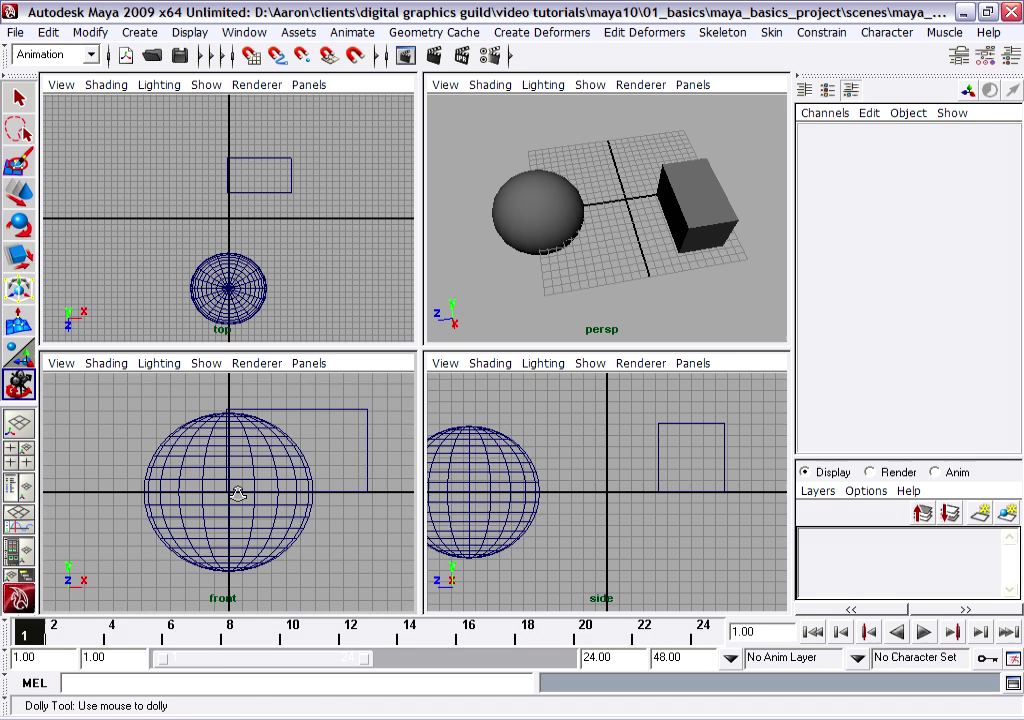
alt+right_drag(238, 490, 236, 472)
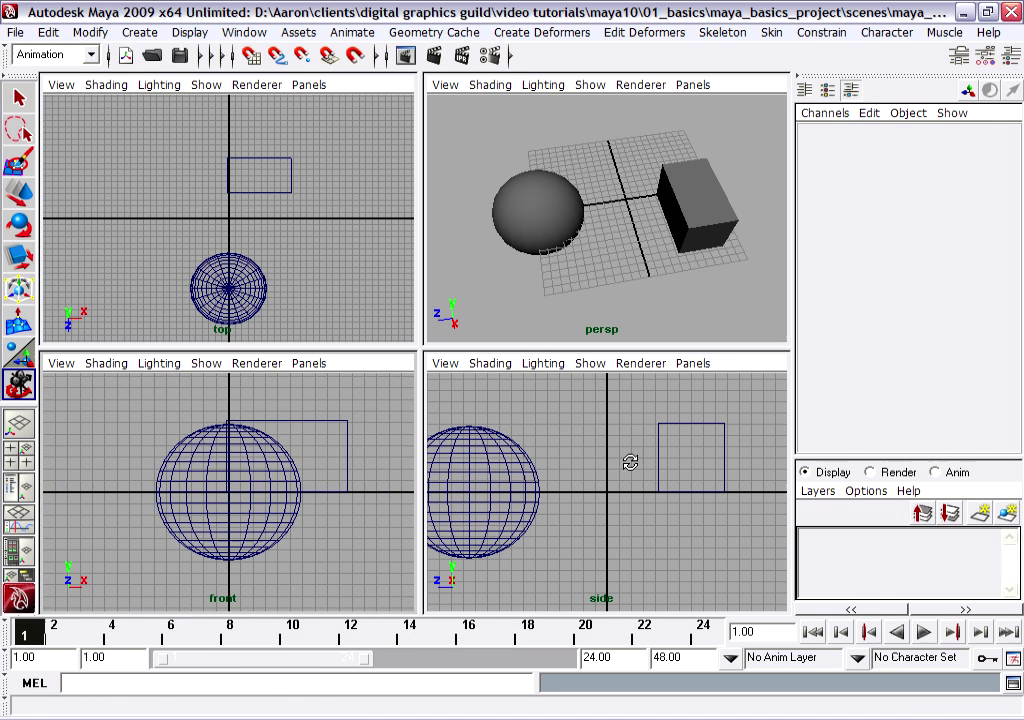
alt+right_drag(629, 462, 592, 464)
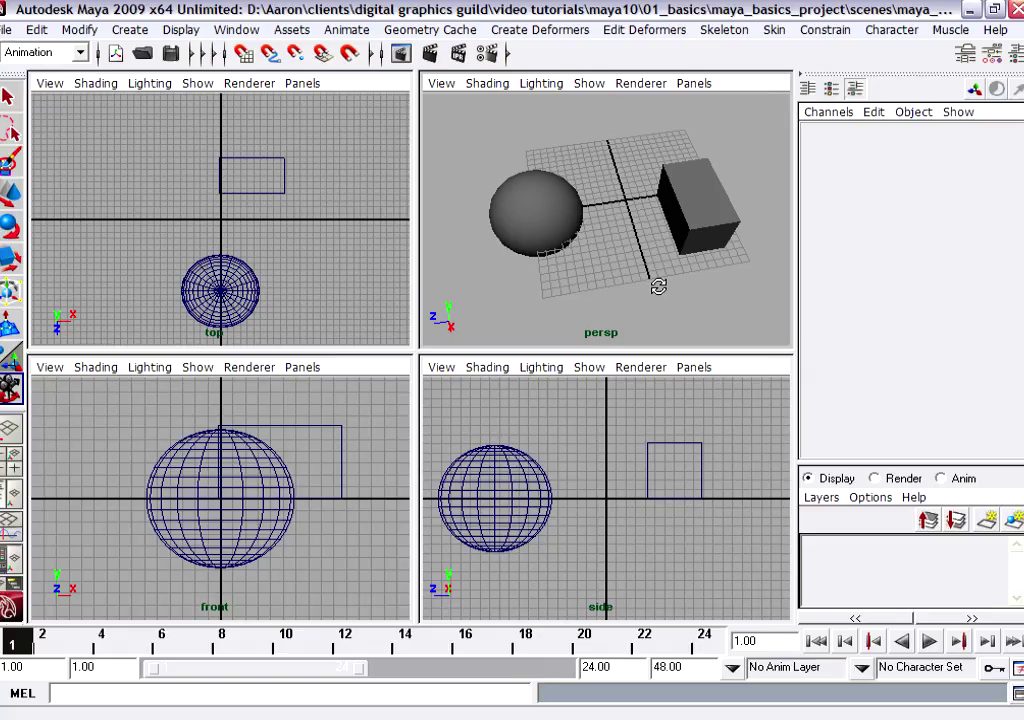